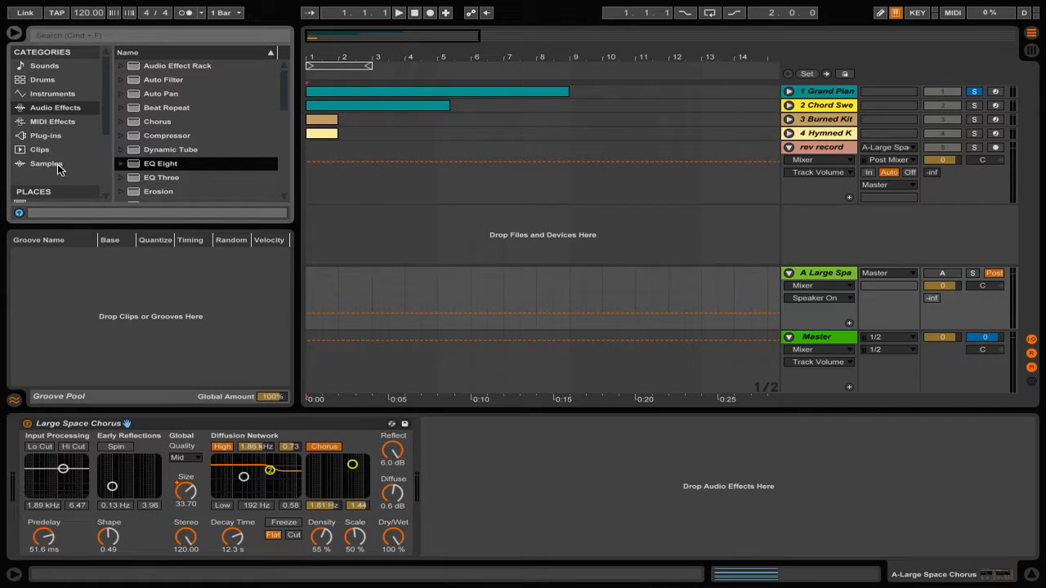
- In the browser, expand Reverb > Special and select the Large Space Chorus.adv preset
scroll(163, 139, "down", 5)
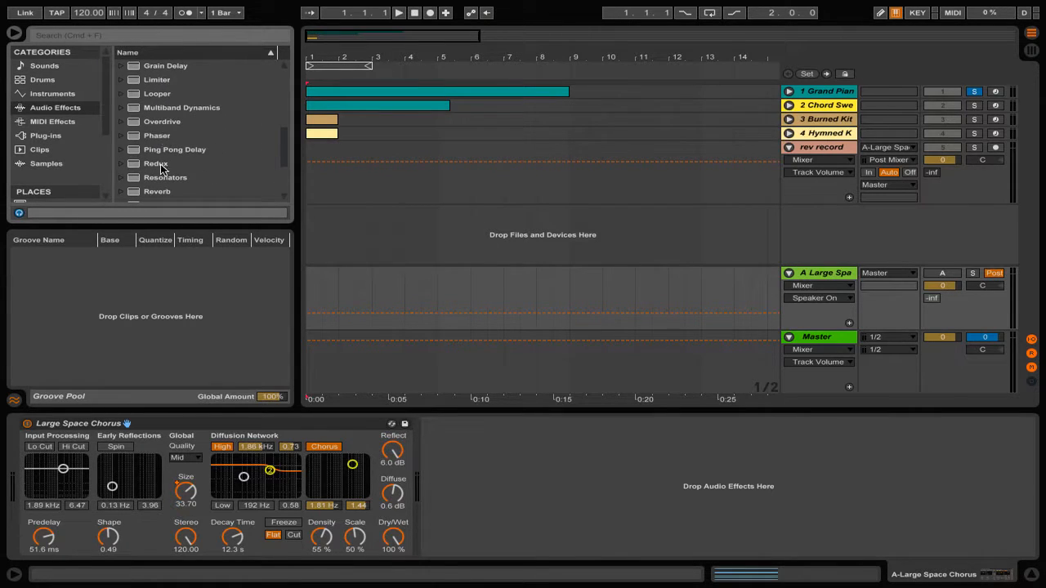
left_click(158, 191)
scroll(162, 155, "down", 4)
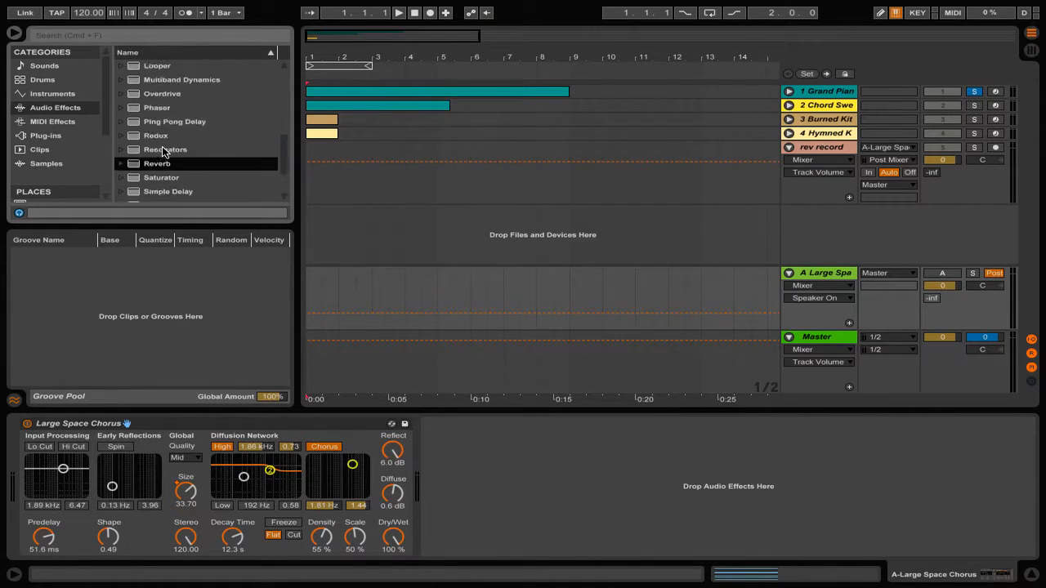
left_click(120, 97)
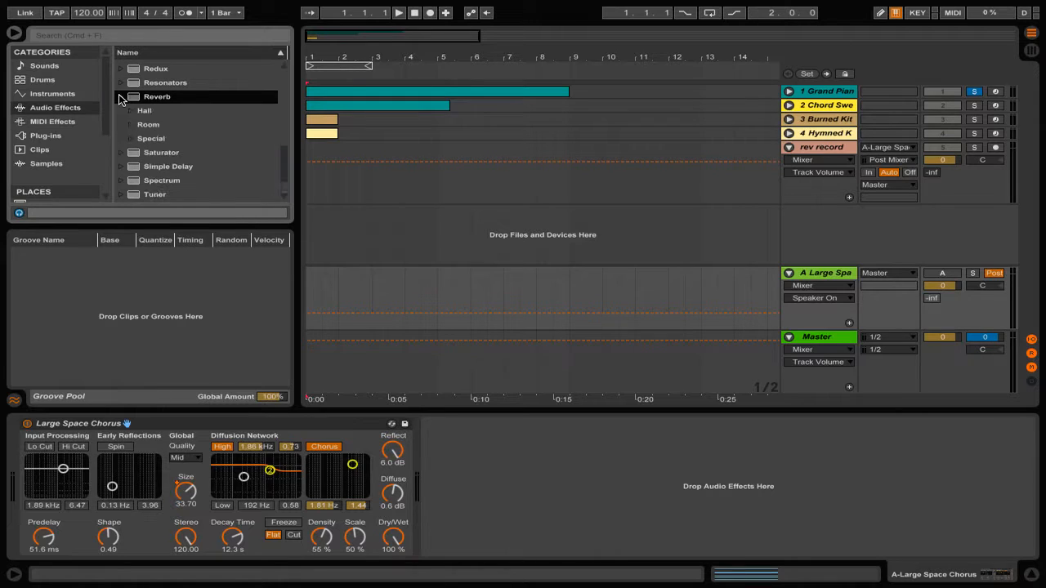
left_click(130, 139)
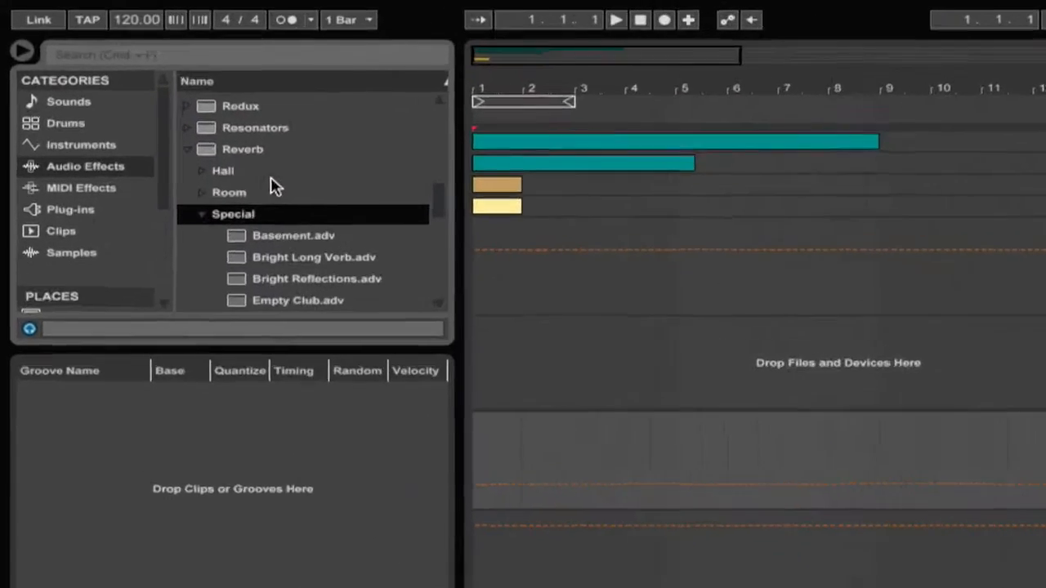
scroll(275, 186, "down", 5)
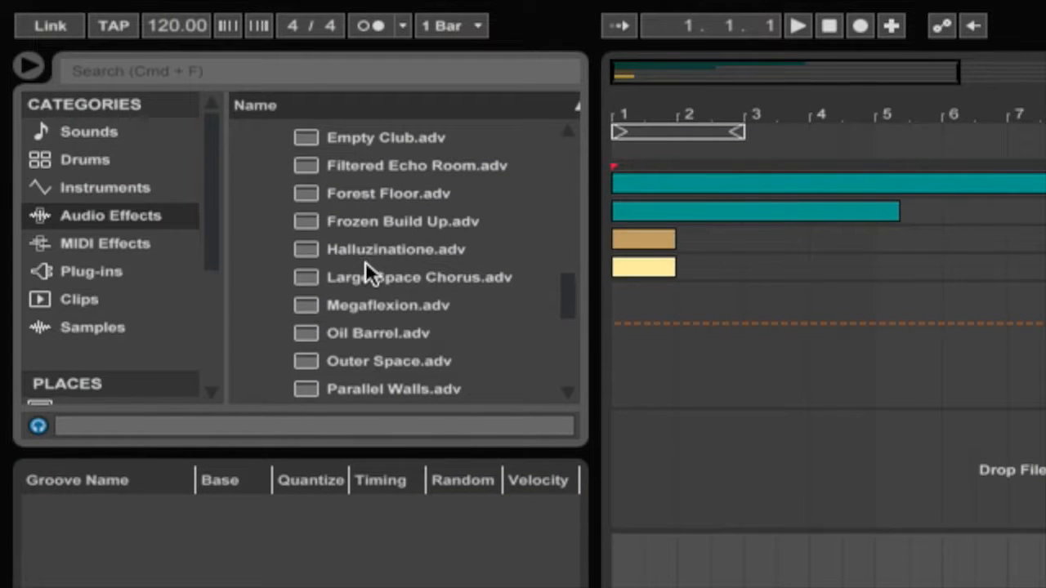
left_click(365, 277)
- Load Large Space Chorus onto return track A and raise its Dry/Wet from 56% to 98%
left_click_drag(365, 278, 78, 331)
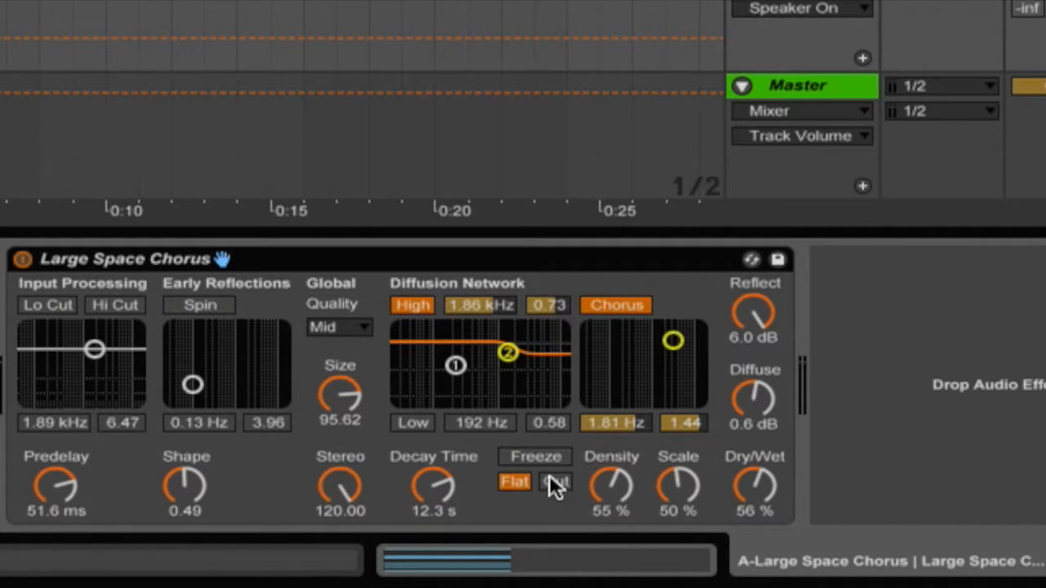
left_click_drag(739, 496, 740, 457)
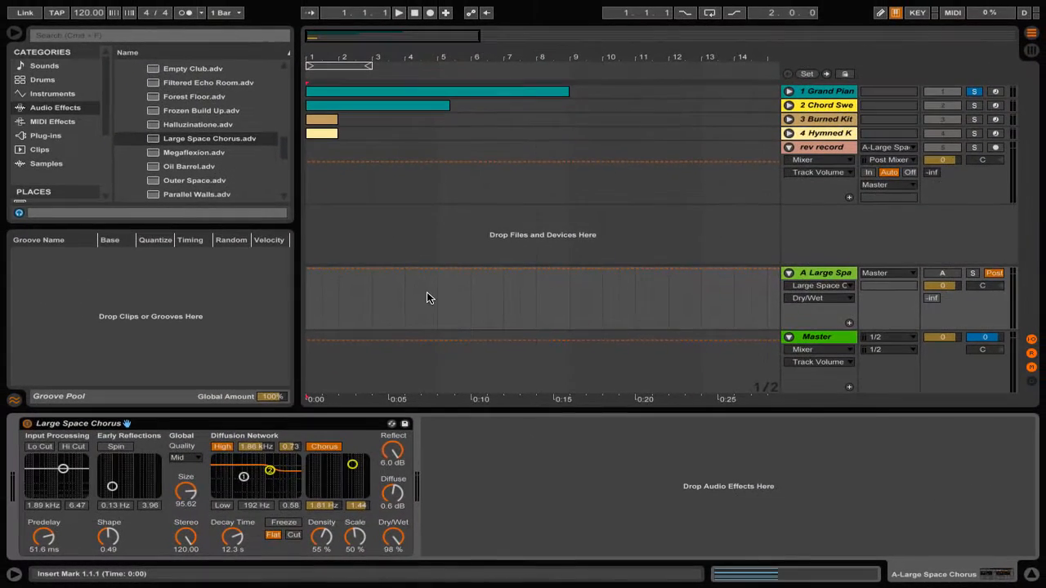
- Set the rev record track's input to A-Large Space Chorus and its monitoring to In
left_click(824, 148)
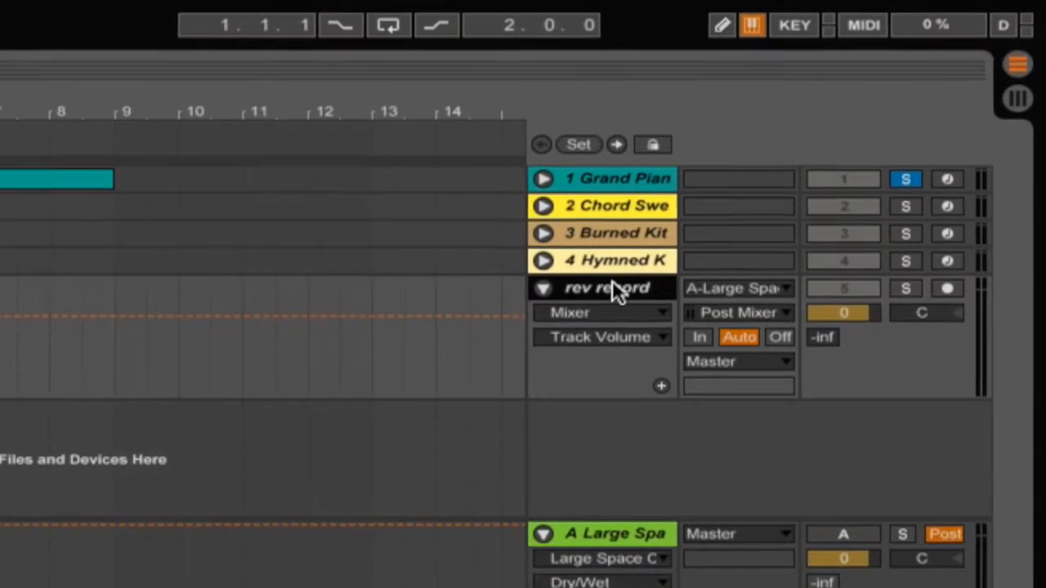
left_click(730, 293)
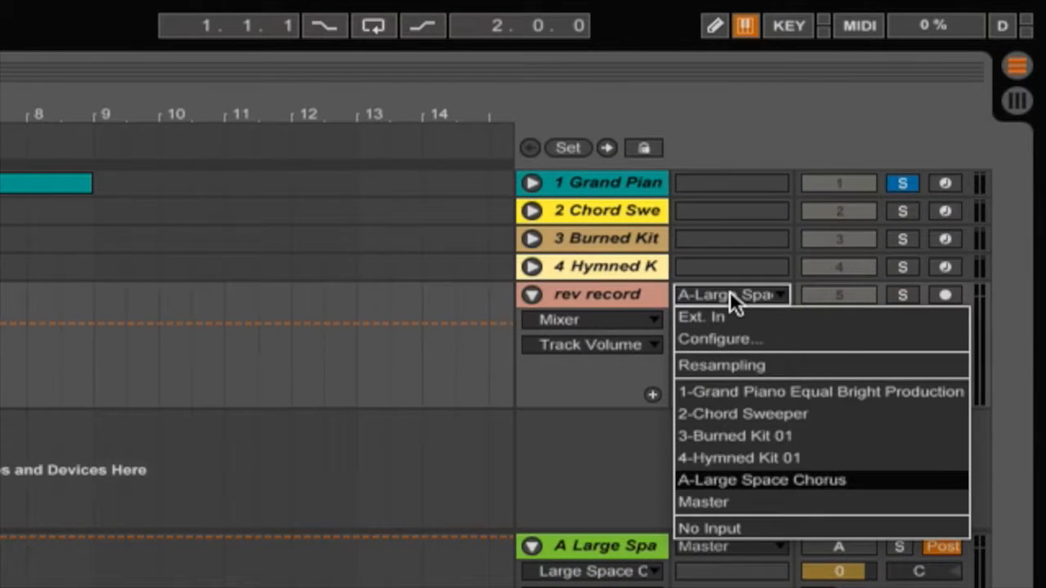
left_click(728, 480)
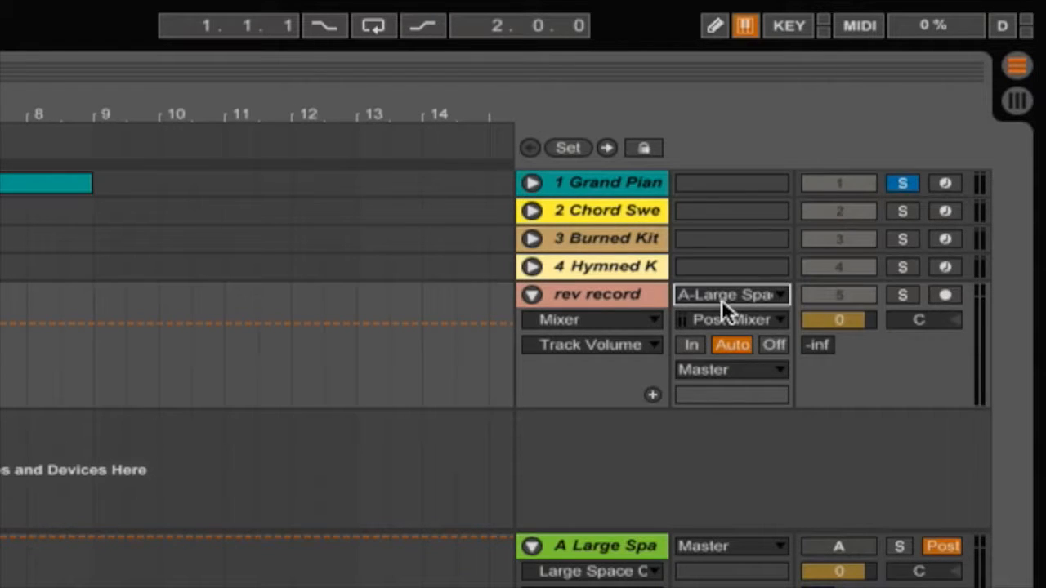
left_click(689, 344)
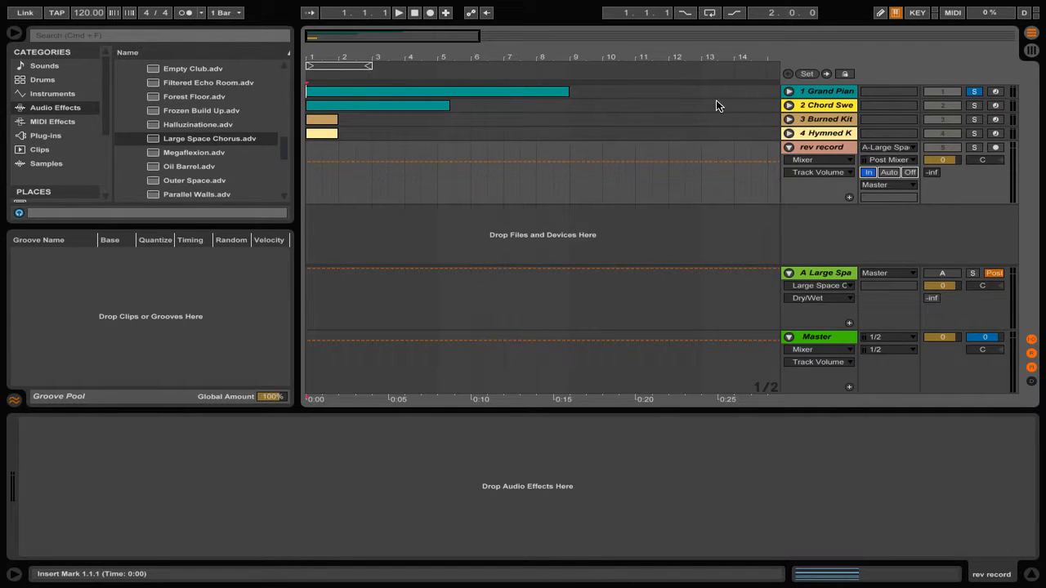
- Open the Grand Piano clip's notes and play the arrangement from the start
left_click(818, 91)
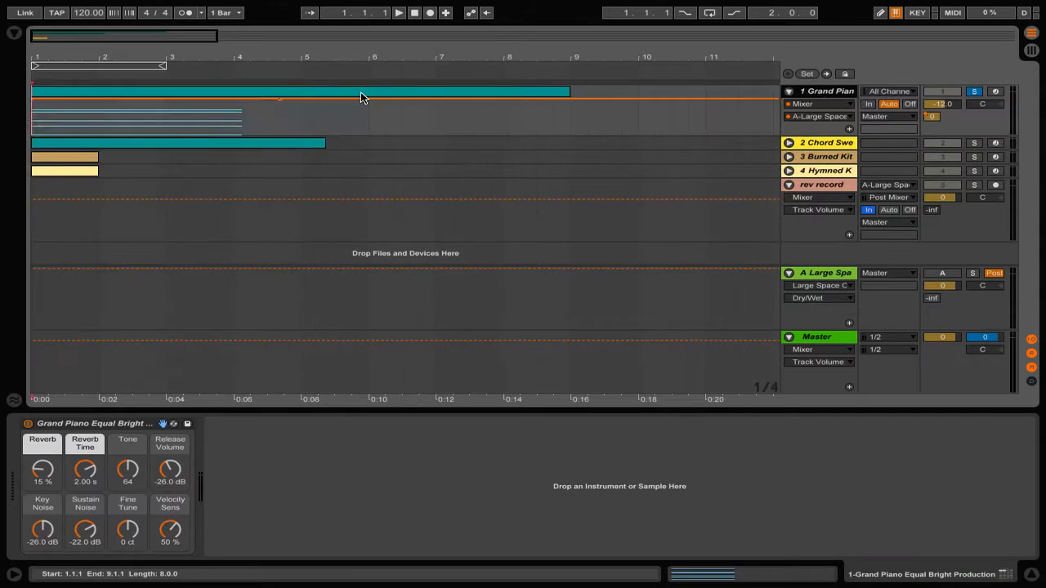
double_click(361, 91)
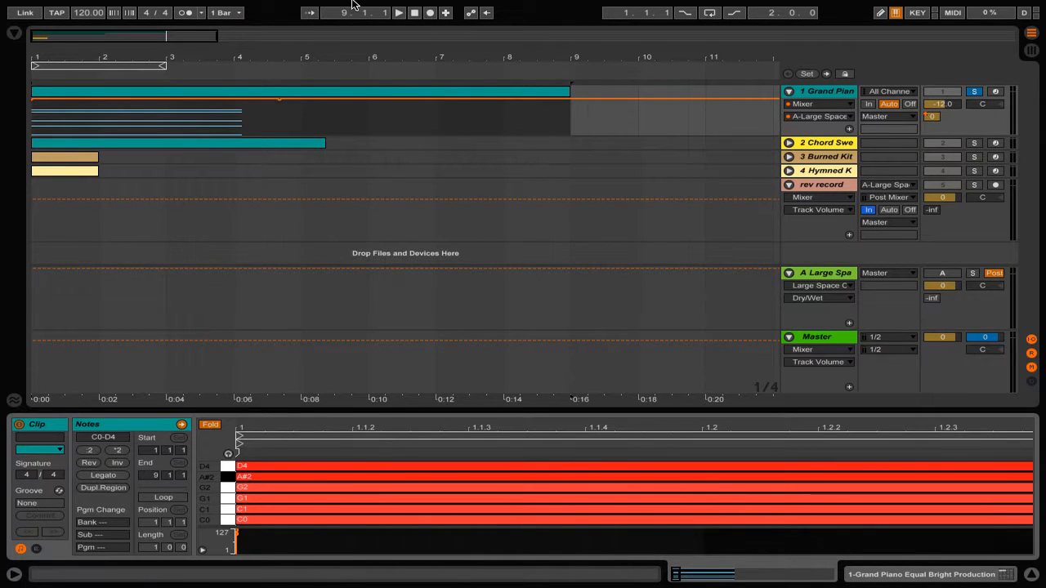
left_click(414, 13)
left_click(399, 14)
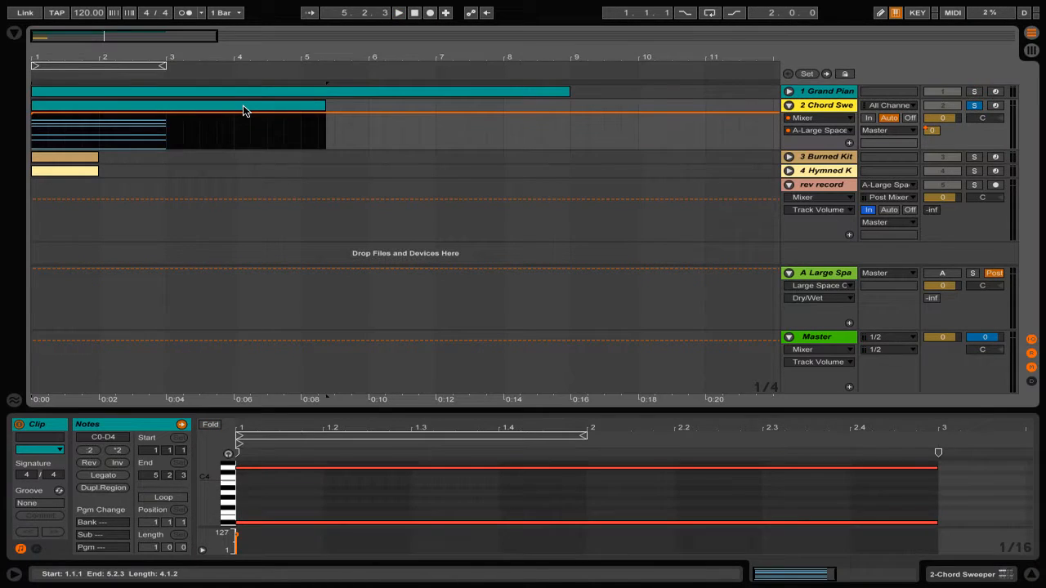
- Show the Chord Sweeper instrument controls and play its part from bar 1
double_click(823, 113)
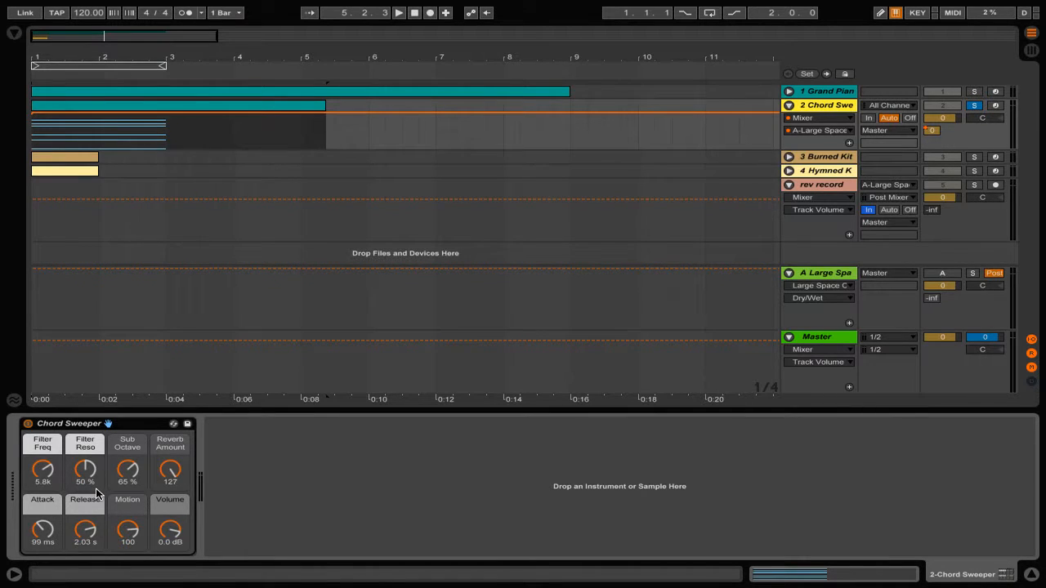
left_click(413, 13)
left_click(399, 13)
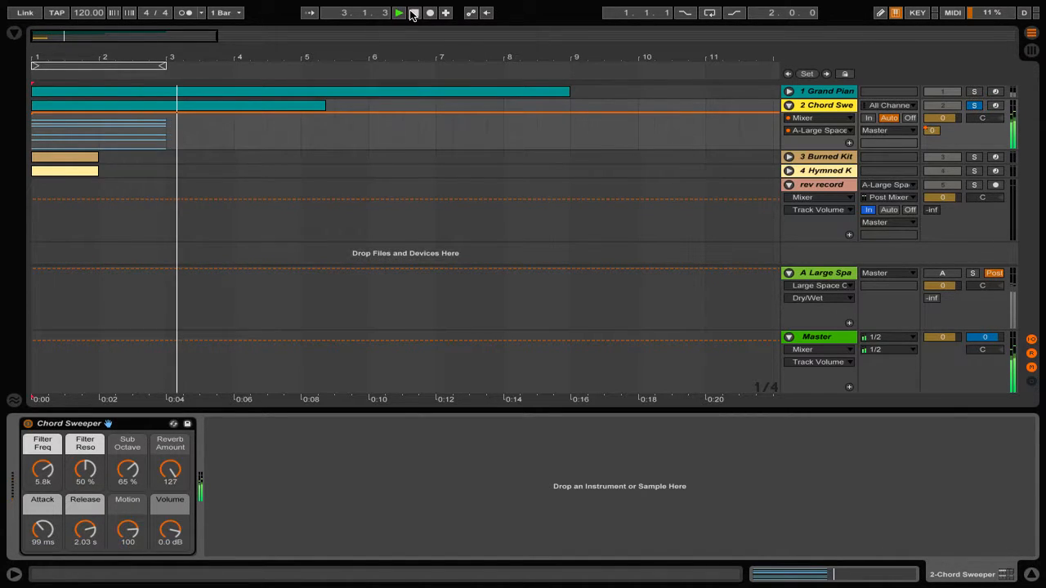
- Stop playback, rewind, and audition the Burned Kit part
left_click(413, 15)
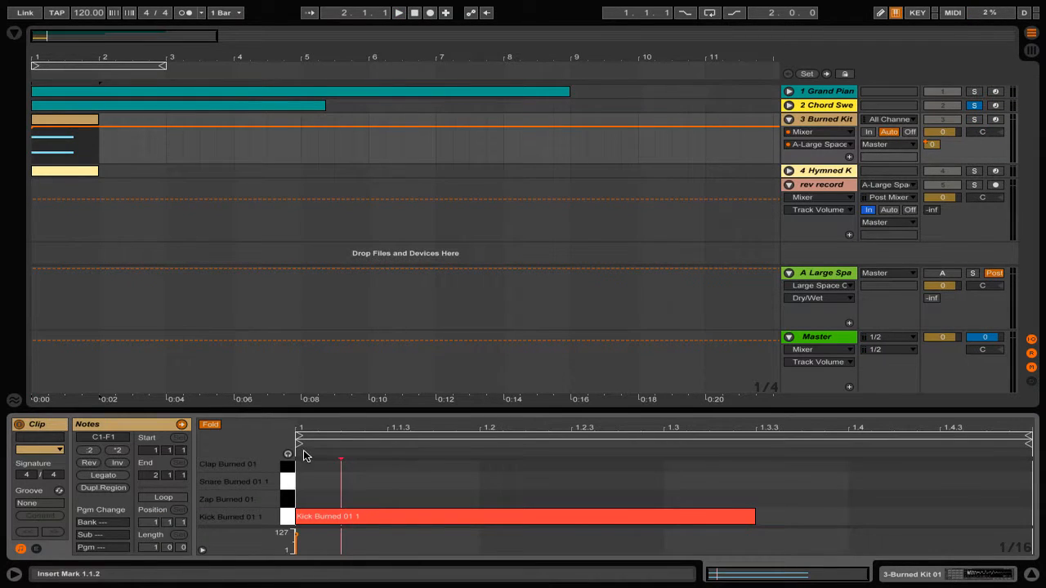
left_click(415, 15)
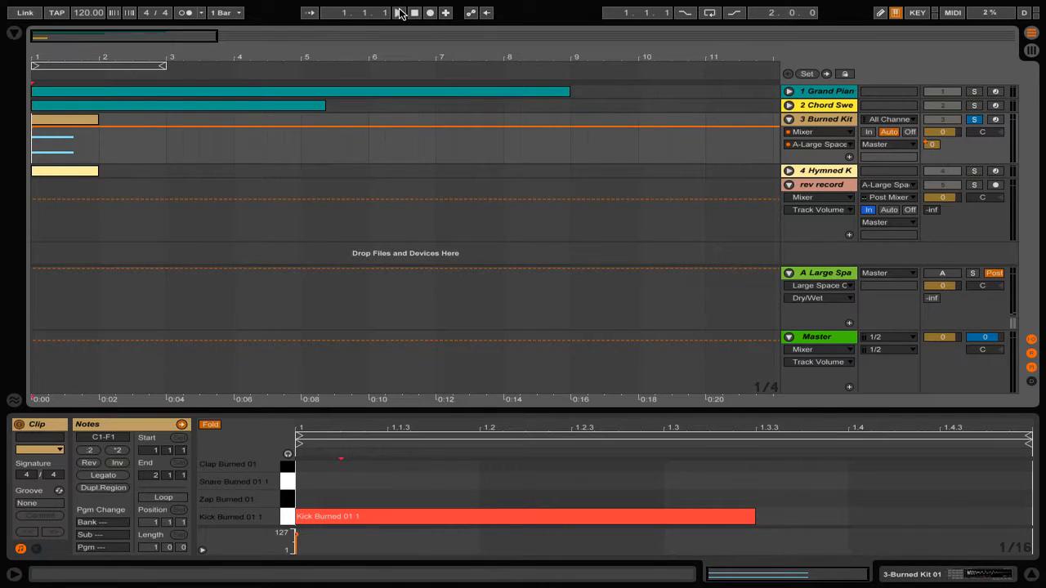
left_click(400, 13)
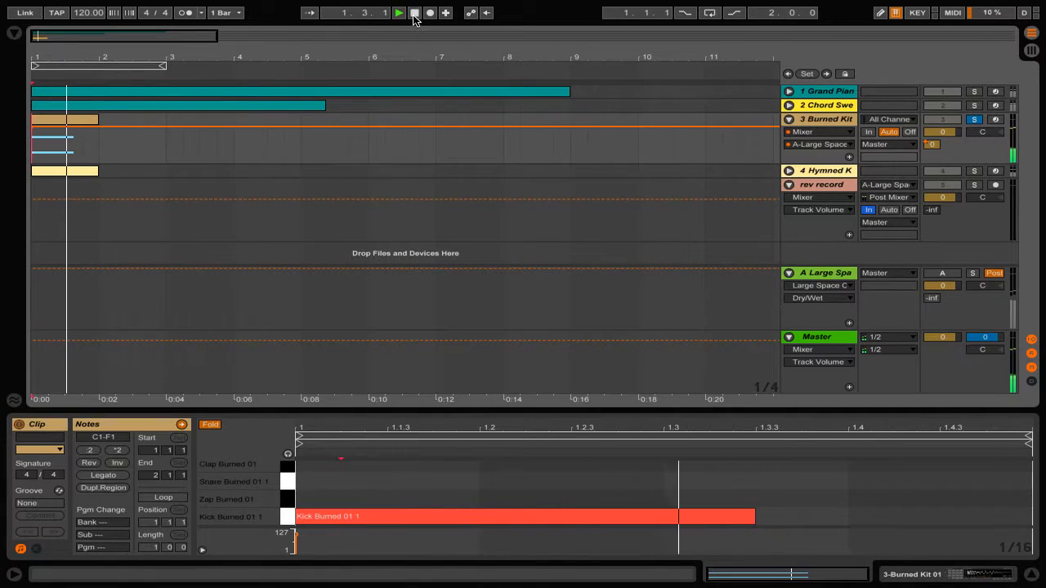
left_click(414, 15)
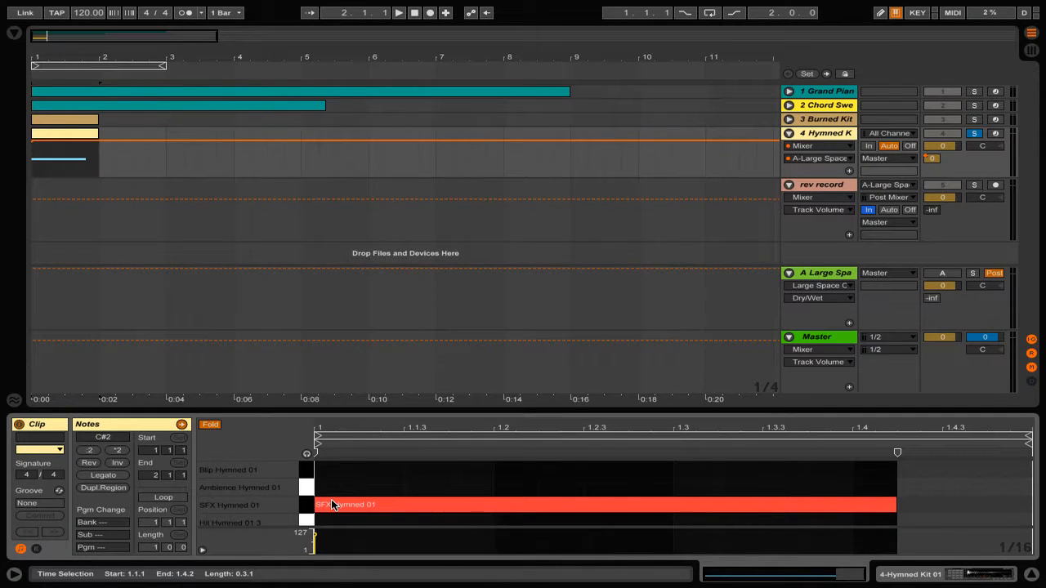
- Play the Hymned Kit part from bar 1, stop it, and unfold the Grand Piano track
left_click(416, 16)
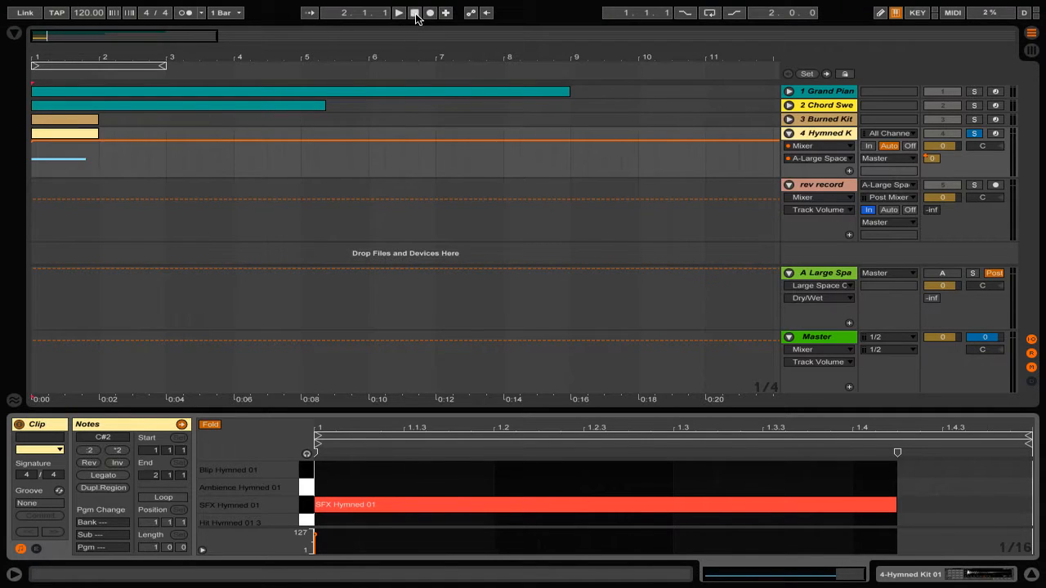
left_click(400, 14)
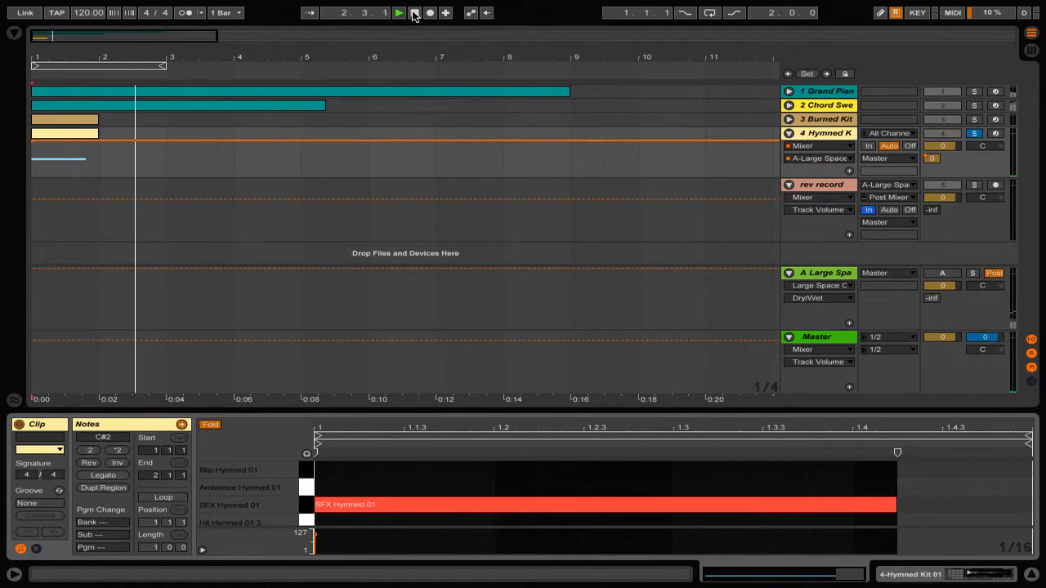
left_click(414, 14)
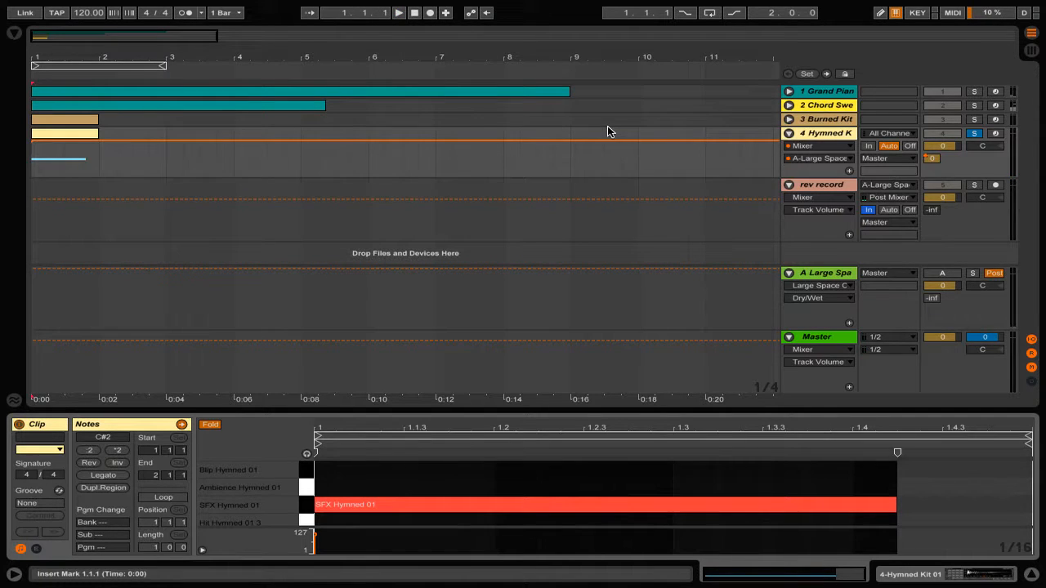
left_click(788, 91)
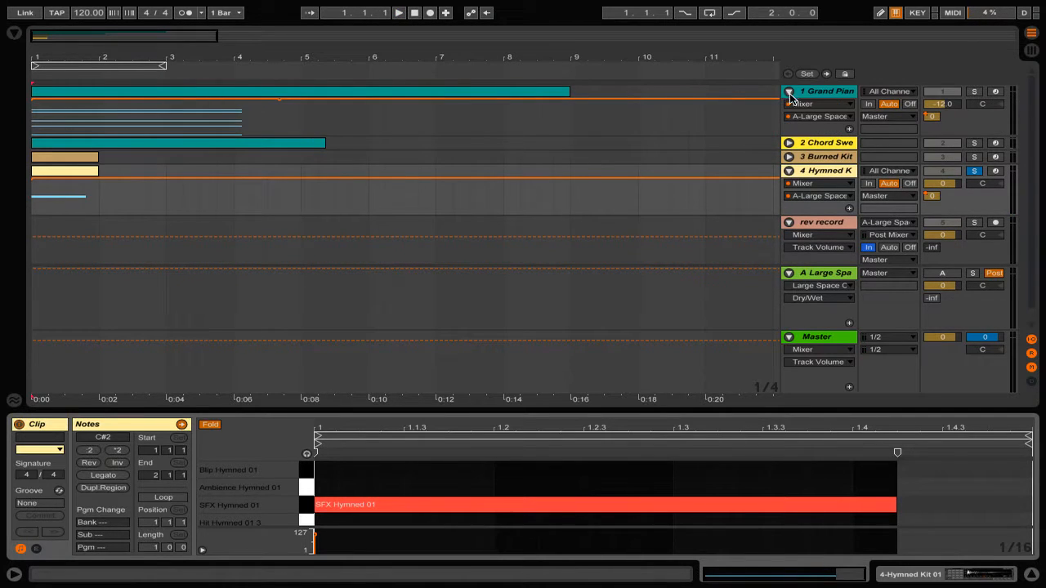
- Bring the reverb return back into the mix and play the full arrangement, then stop
left_click(946, 275)
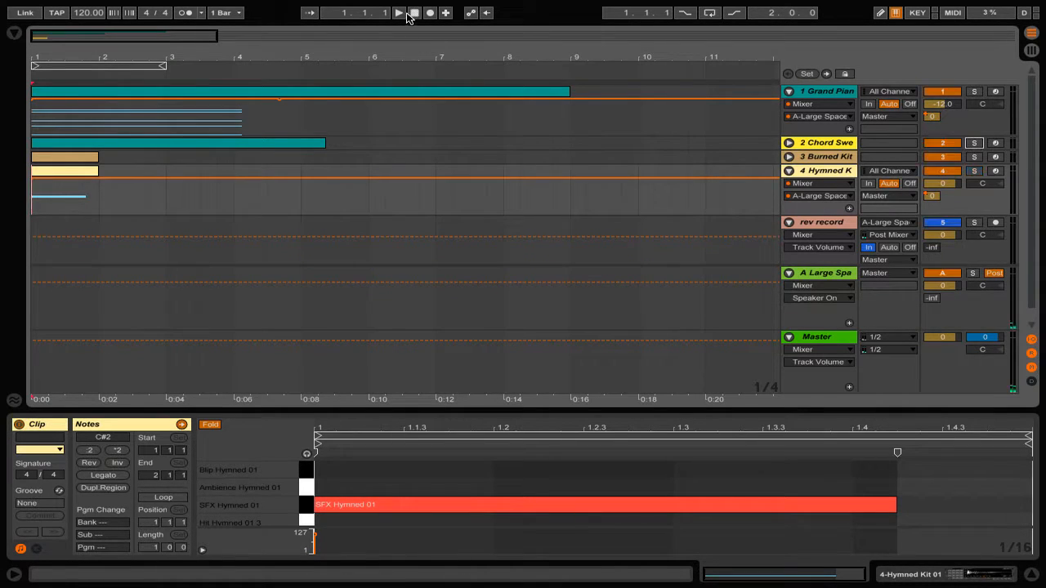
left_click(398, 13)
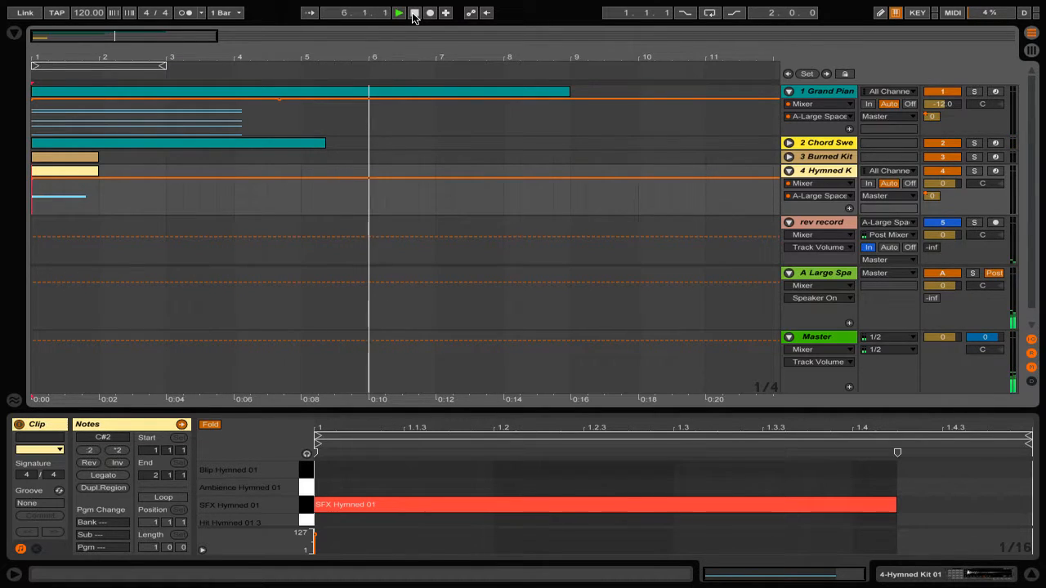
left_click(414, 16)
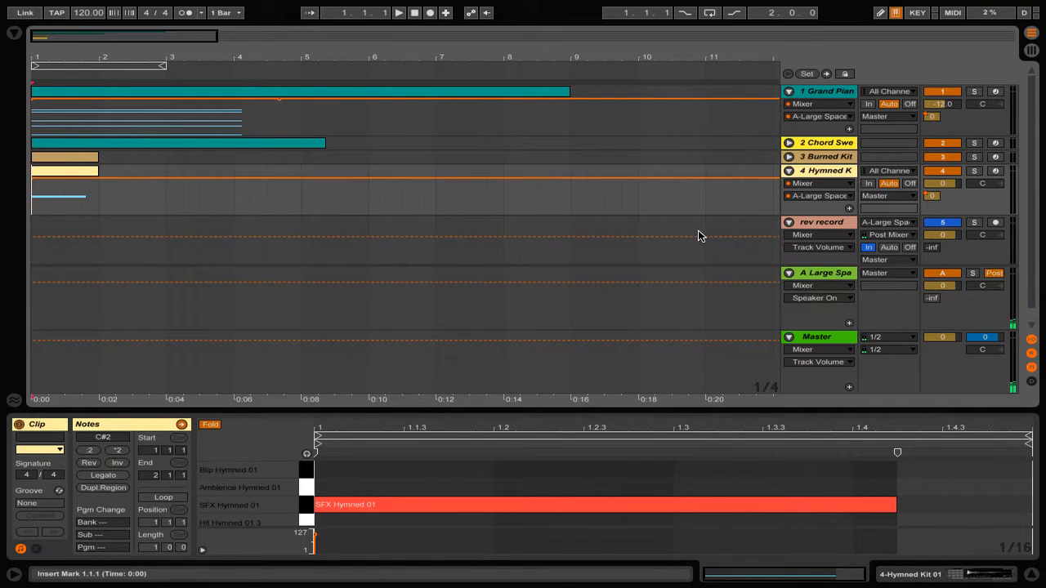
- Arm the rev record track and start recording the reverb onto it
left_click(823, 222)
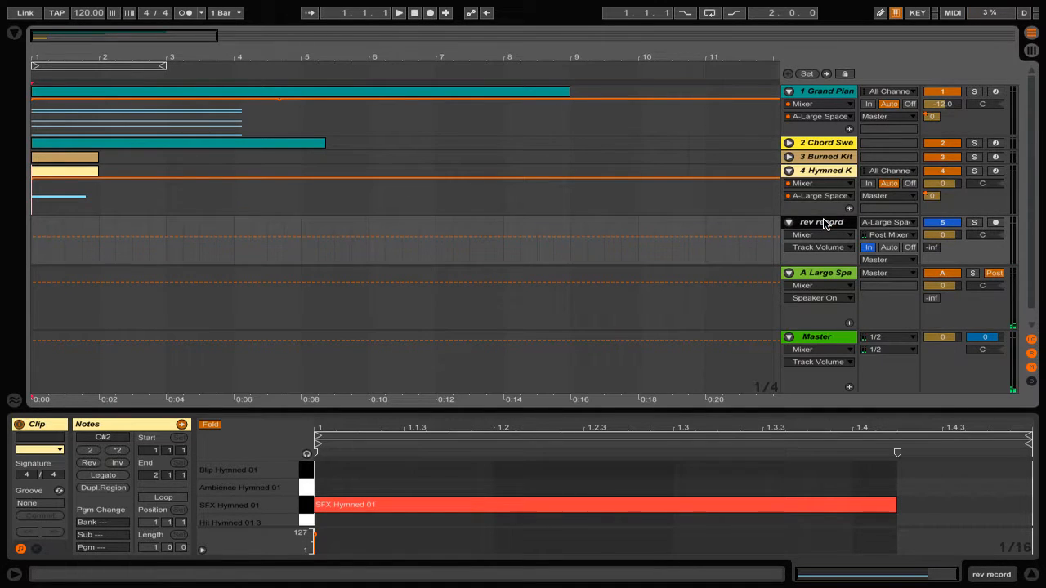
left_click(996, 222)
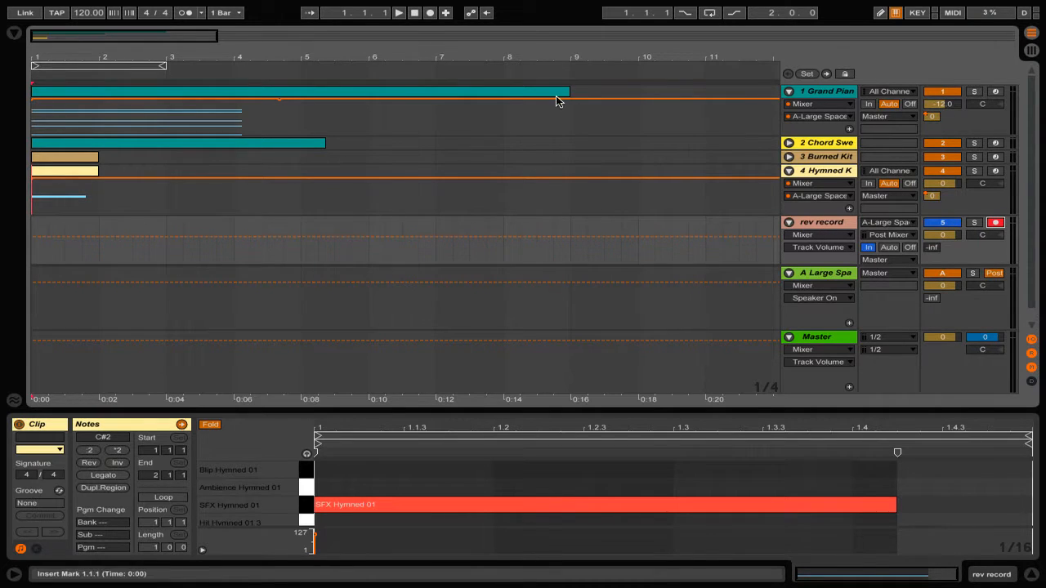
left_click(429, 12)
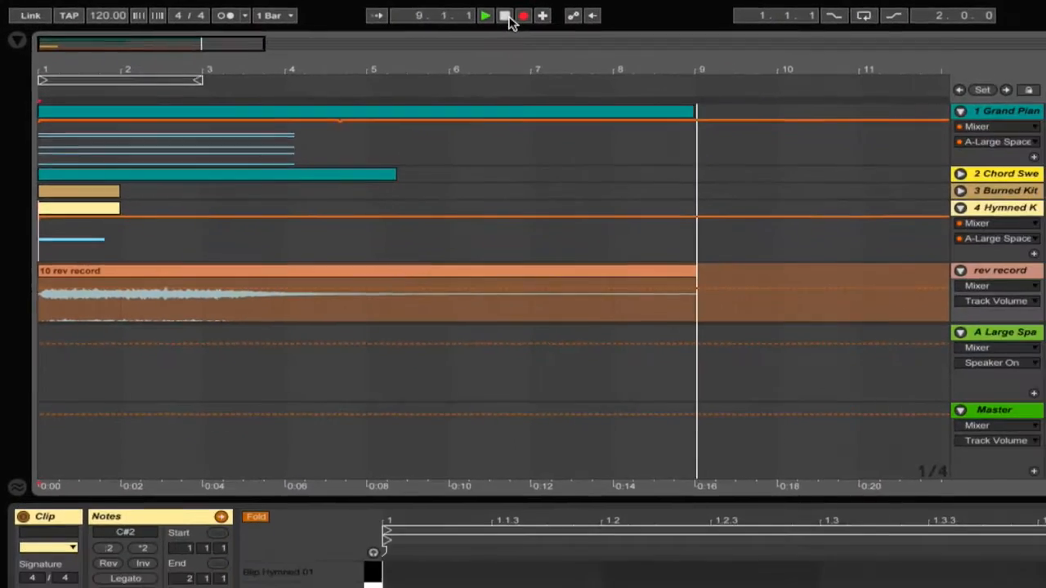
- Stop the recording, solo the rev record track, and set its monitoring to Auto
left_click(831, 26)
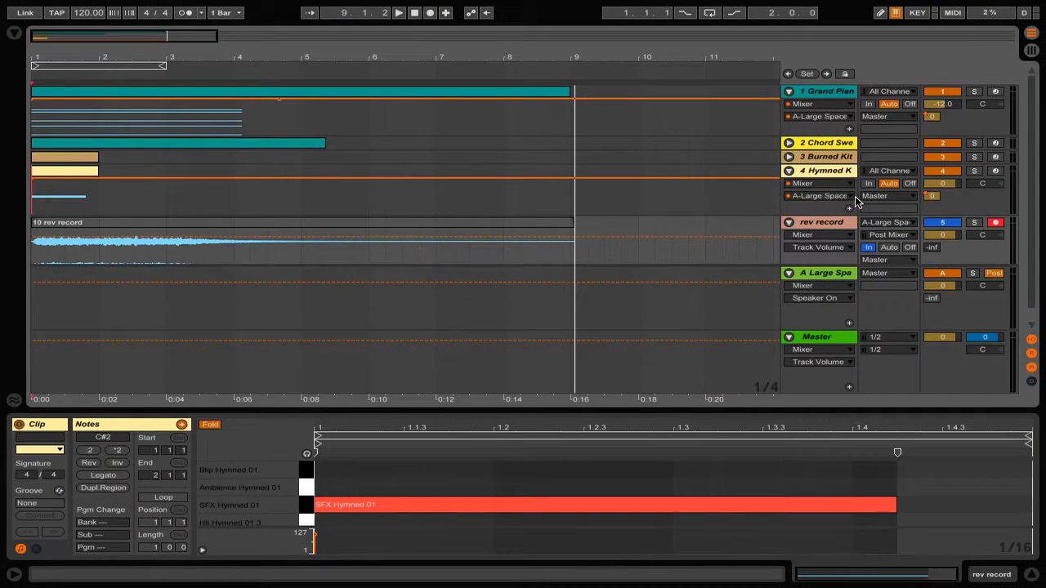
left_click(973, 223)
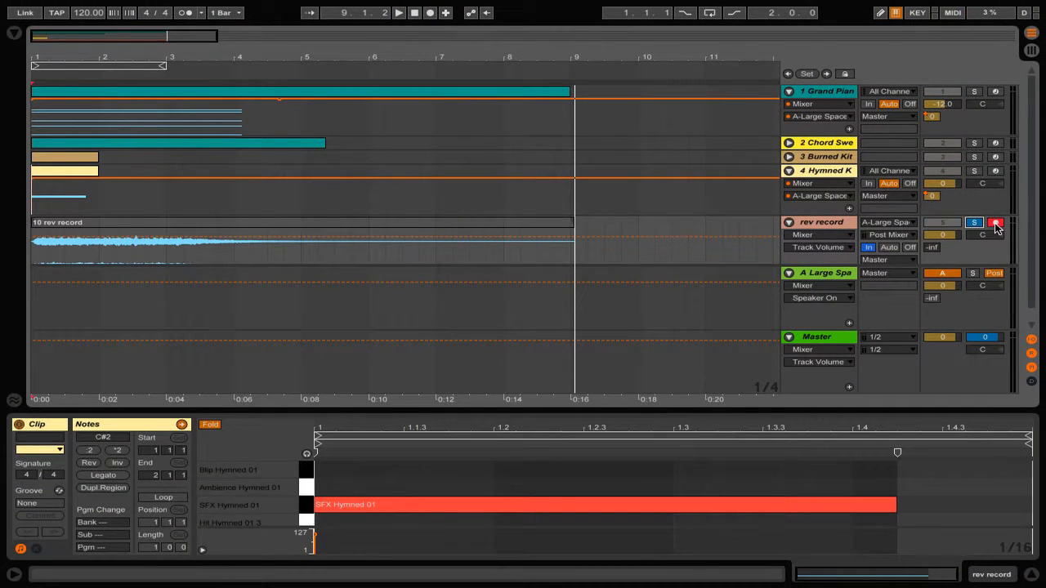
left_click(889, 247)
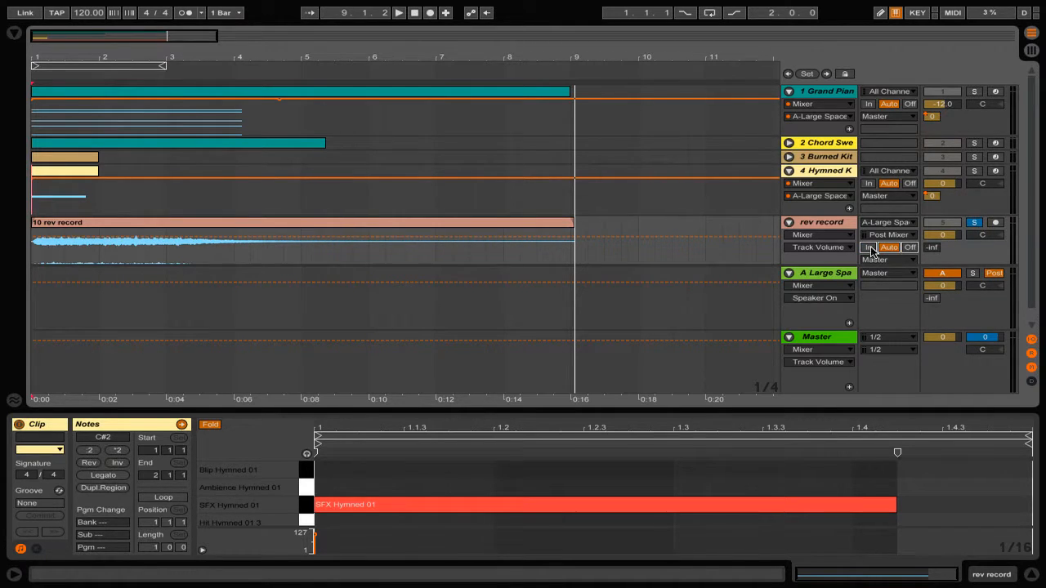
- Play the new reverb recording from the start, stop, and select the 10 rev record clip
left_click(415, 13)
left_click(399, 14)
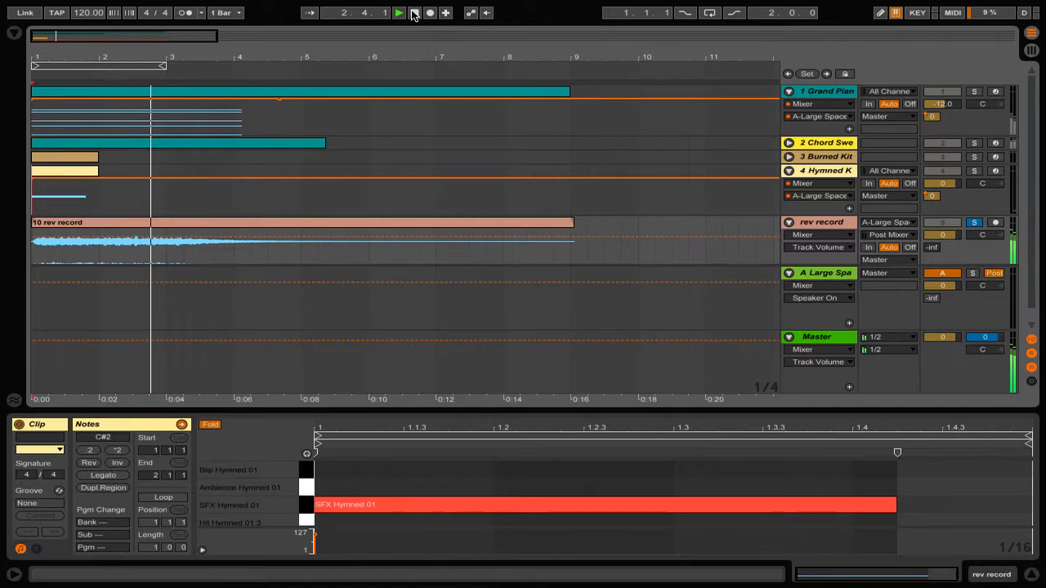
left_click(415, 13)
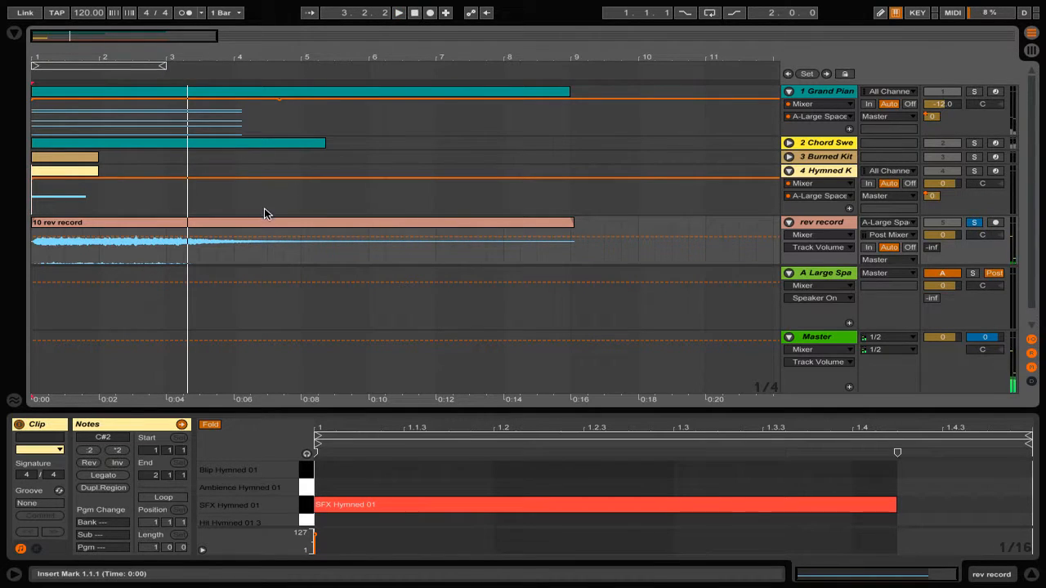
left_click(260, 219)
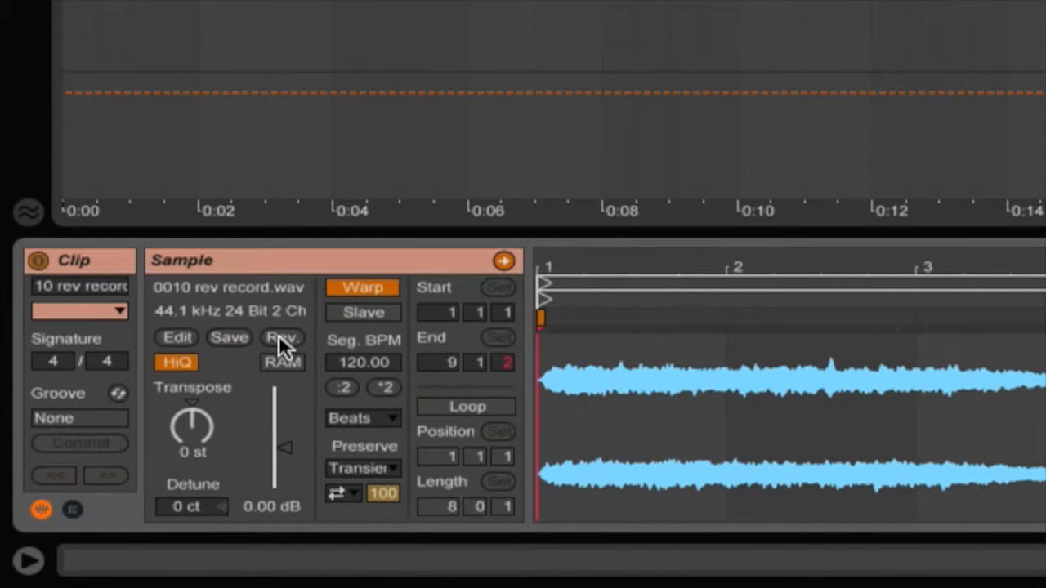
- Reverse the 10 rev record clip's sample and play it back from the beginning
left_click(279, 337)
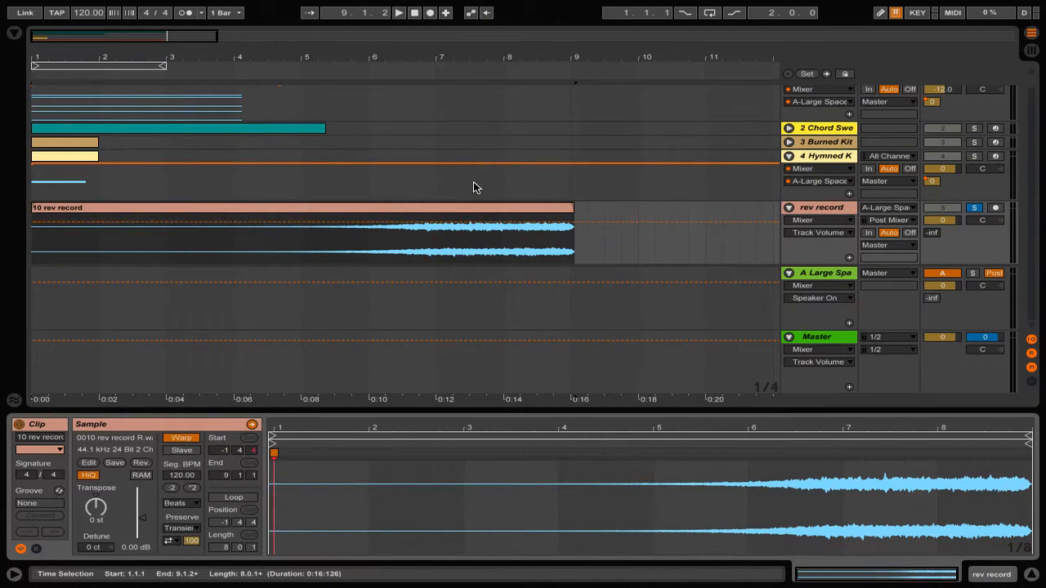
left_click(414, 13)
left_click(402, 13)
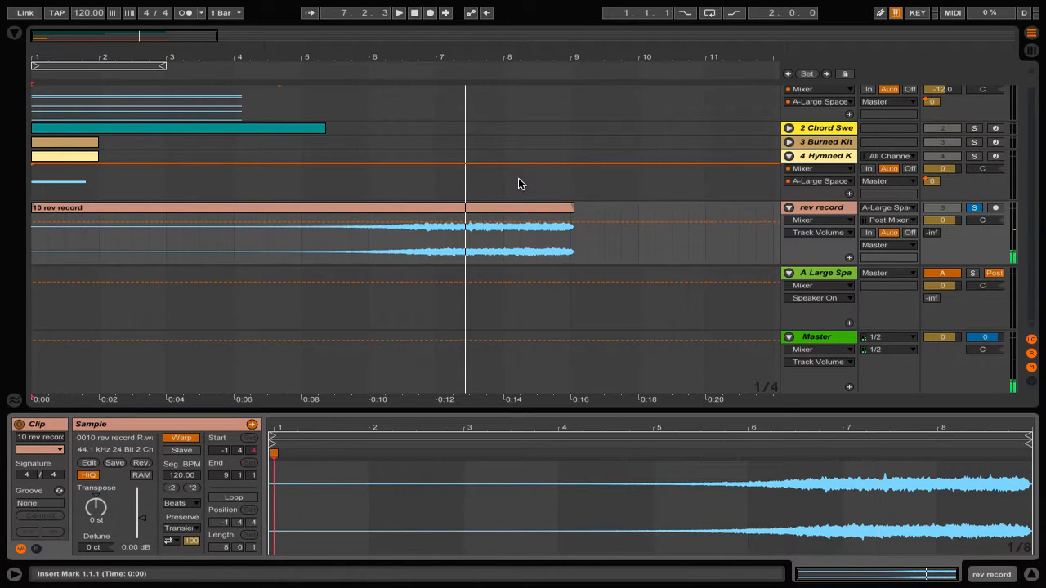
- Trim the reversed clip's end and move the four instrument clips to start near bar 7.3
left_click_drag(570, 206, 458, 197)
left_click_drag(619, 92, 8, 175)
left_click_drag(106, 98, 544, 96)
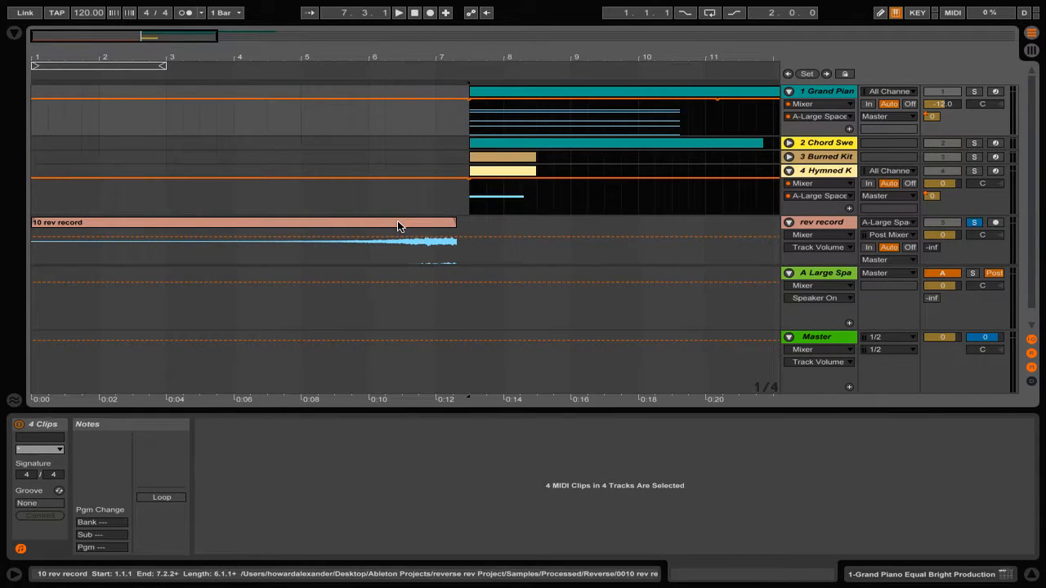
- Align the reversed rev record clip so it ends exactly at bar 7.3
left_click_drag(472, 57, 471, 114)
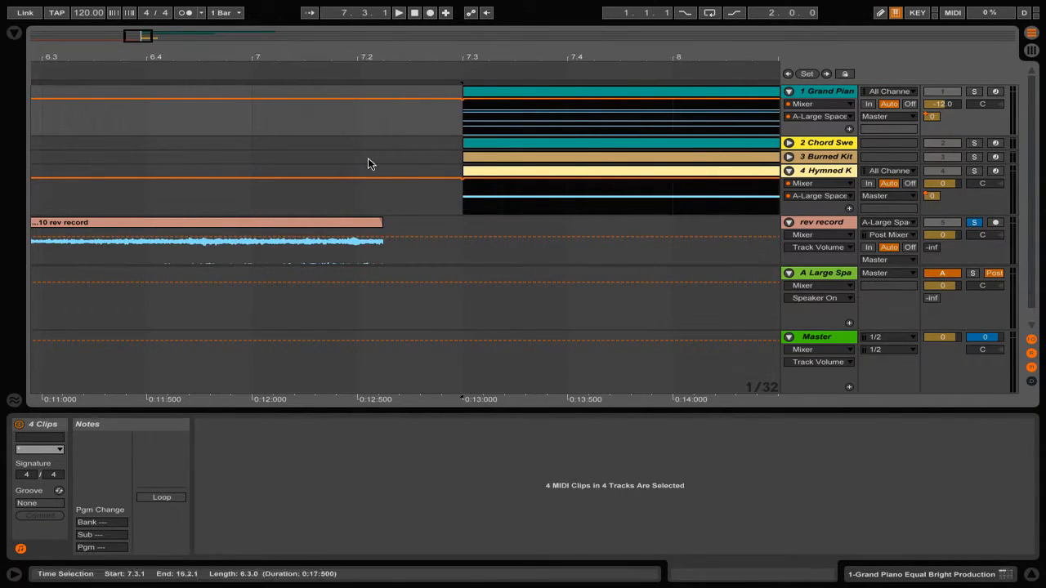
left_click_drag(321, 227, 400, 226)
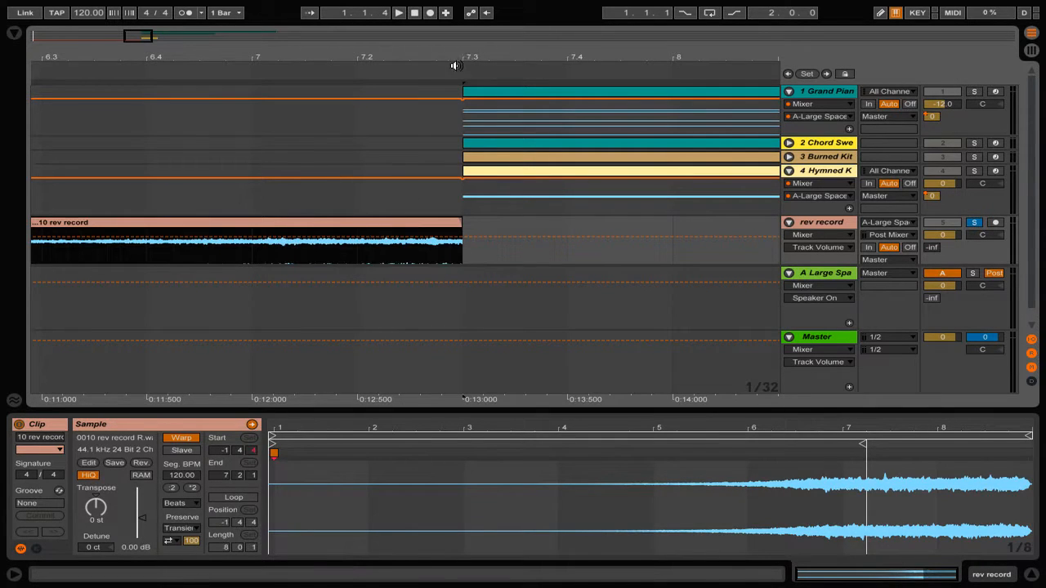
left_click_drag(465, 57, 465, 5)
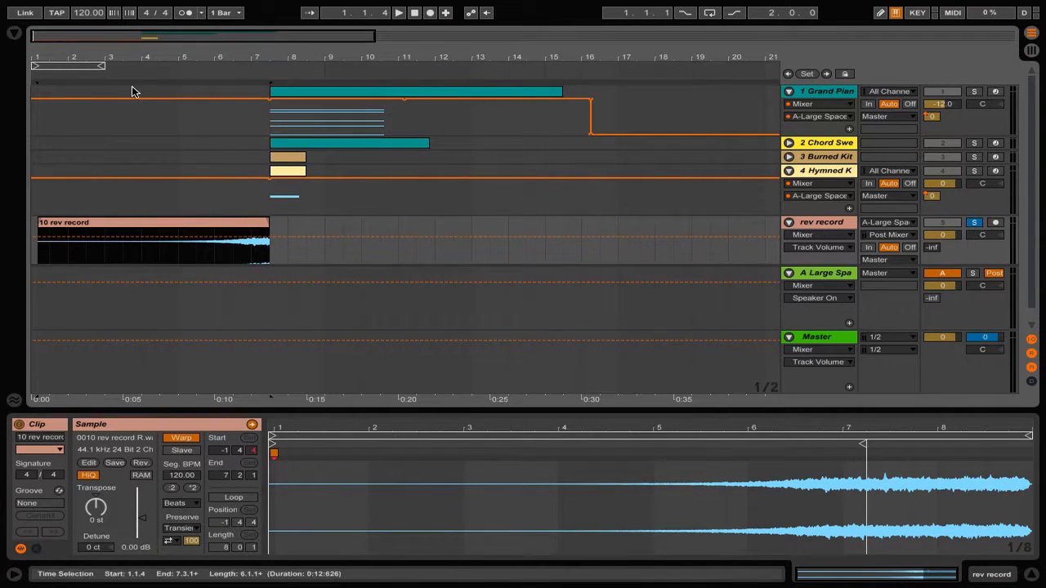
- Stop playback and enlarge the rev record track to show its reversed waveform
left_click(414, 14)
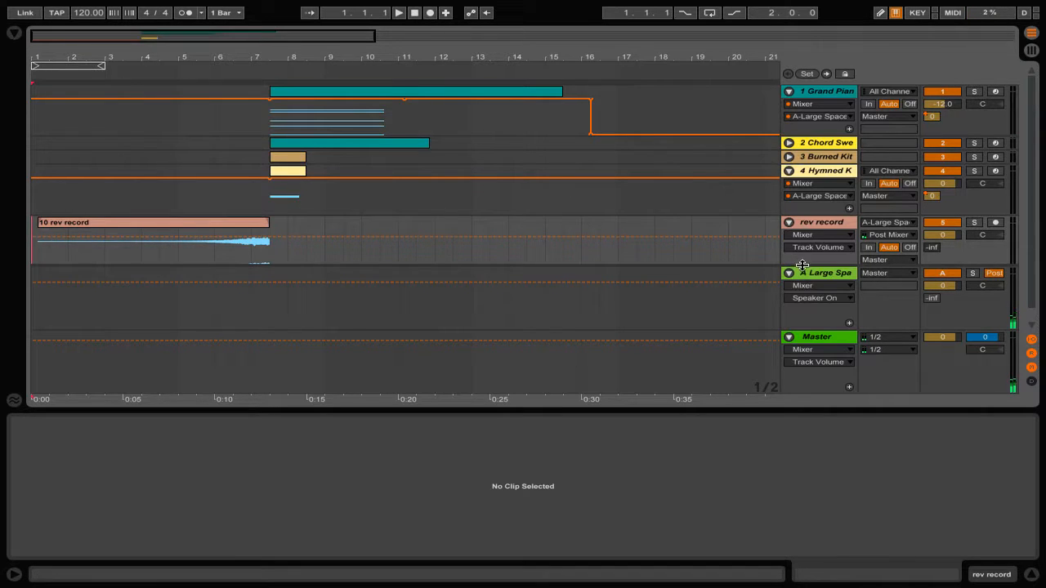
left_click_drag(803, 267, 810, 363)
scroll(715, 263, "down", 3)
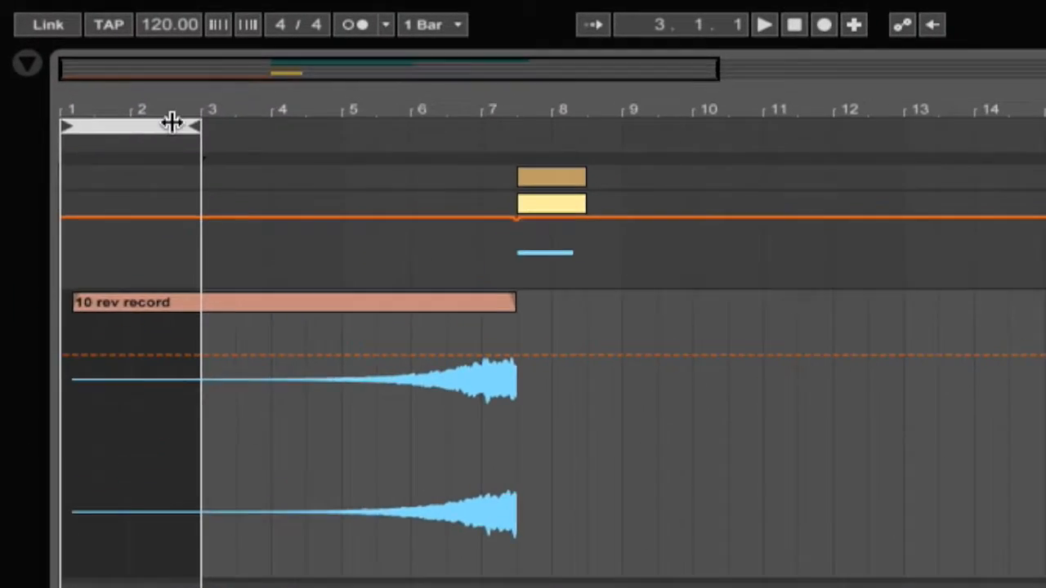
- Loop bars 6–8 and play the looped section, zoomed in around bar 7
left_click_drag(85, 64, 273, 63)
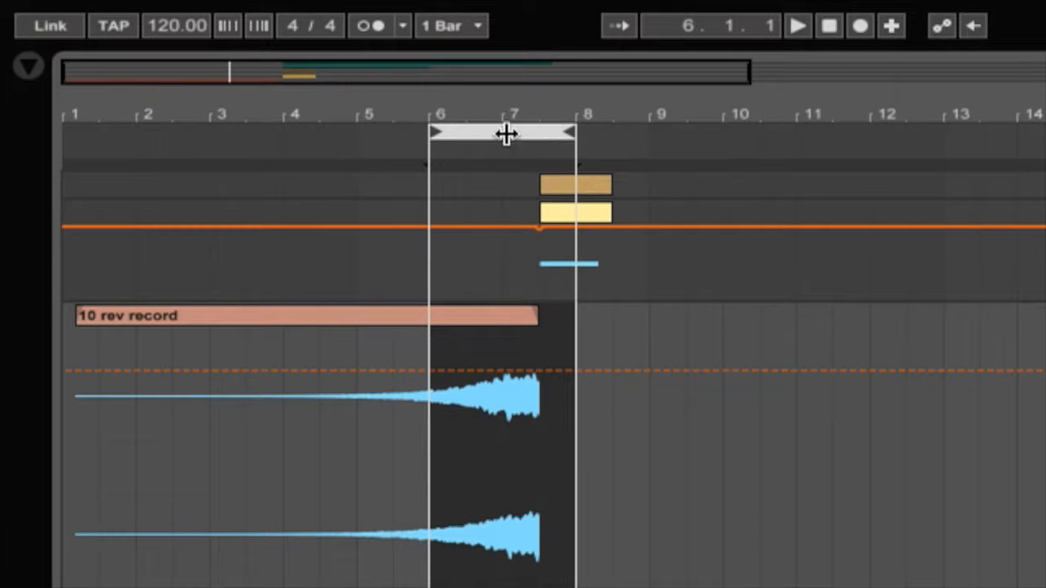
left_click(402, 151)
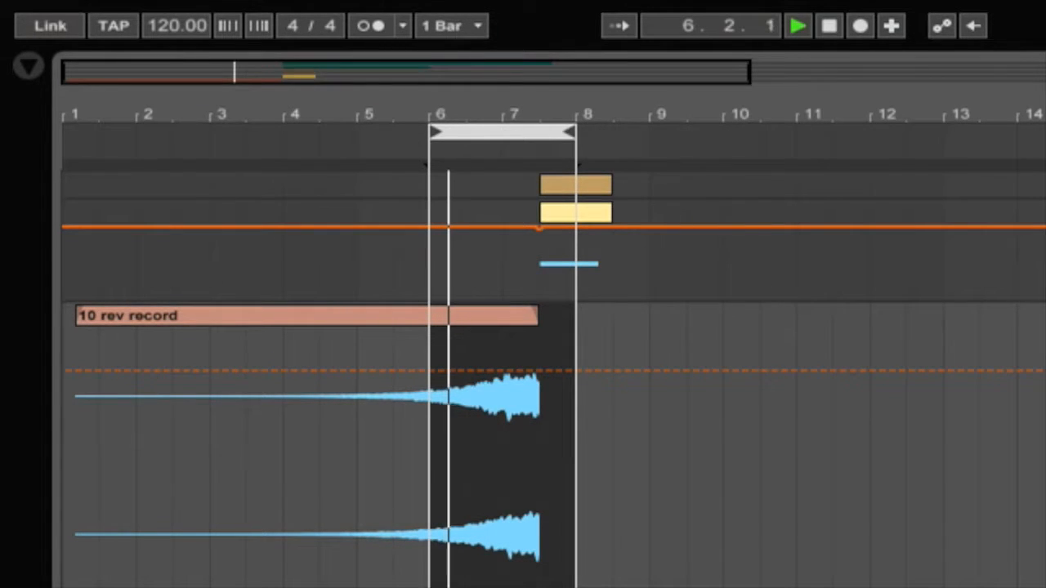
left_click_drag(509, 111, 1001, 265)
left_click_drag(501, 56, 502, 57)
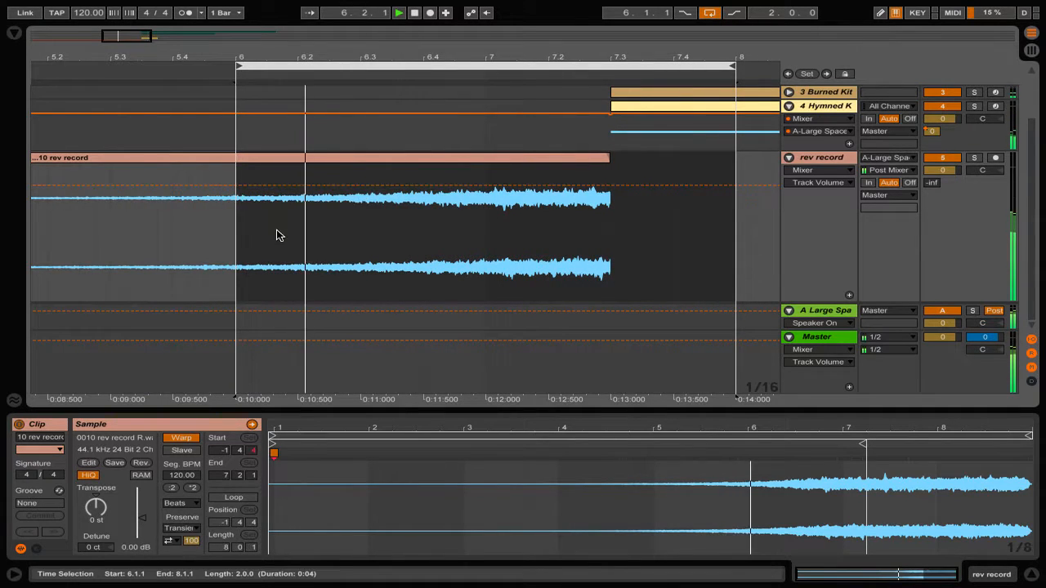
- Add rev record volume breakpoints near bars 6 and 7.3, lowering the first to about -6.8 dB
left_click(220, 185)
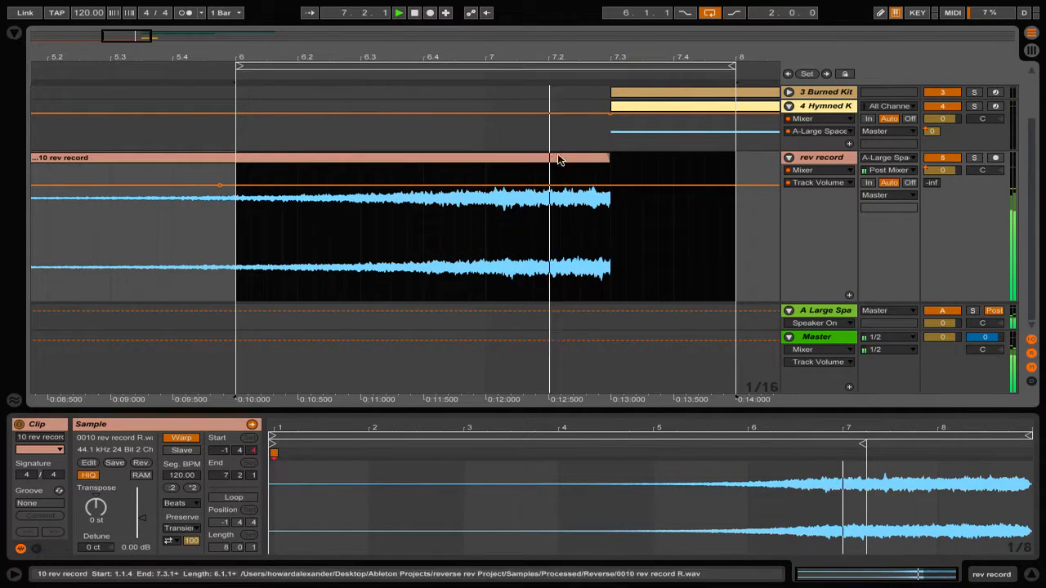
left_click(623, 184)
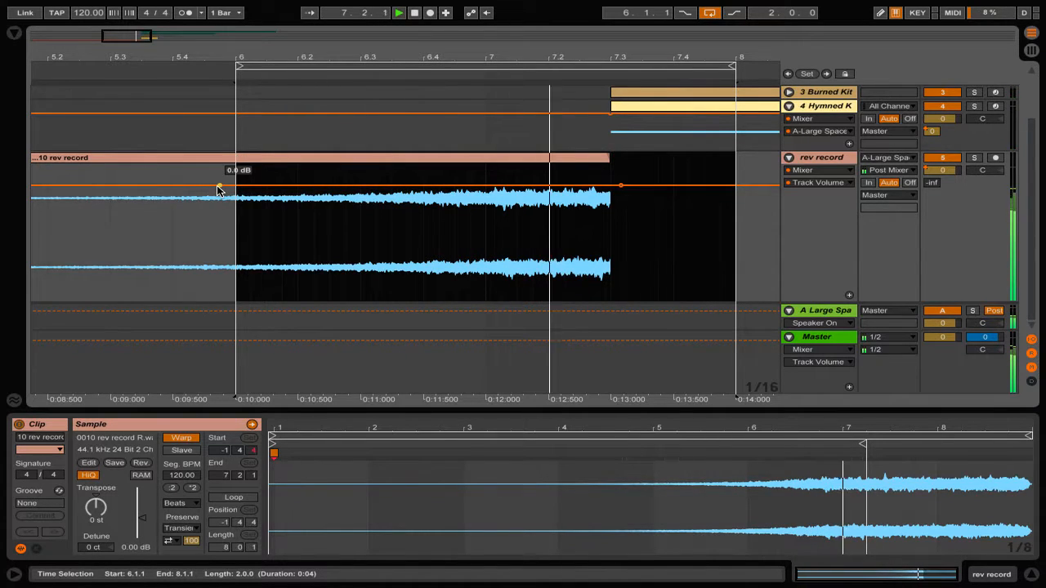
left_click_drag(218, 187, 218, 208)
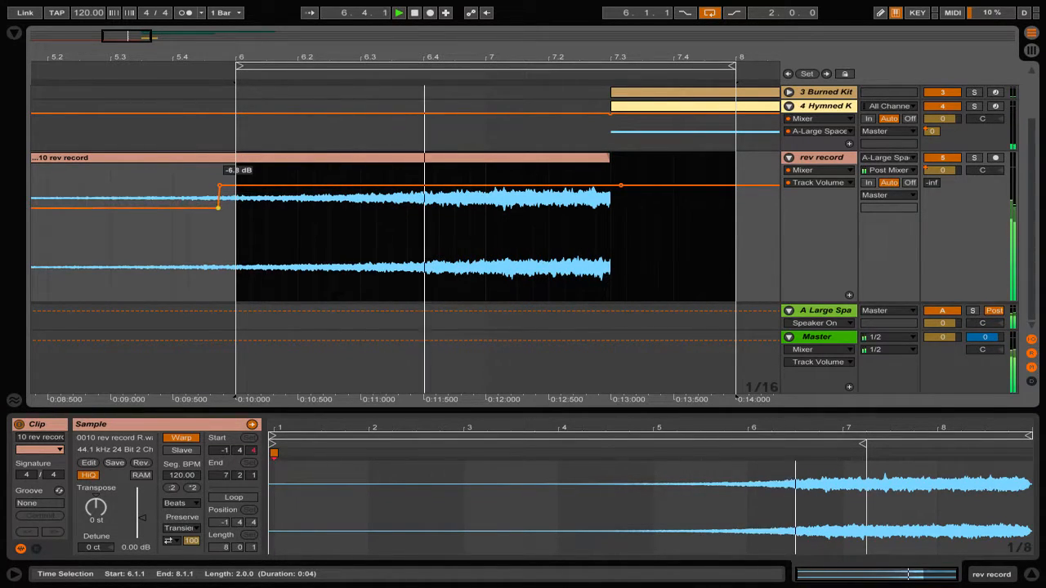
- Remove the extra breakpoint, trim the reversed clip's end to 7.3.1, and move the 0.0 dB point there
left_click(219, 188)
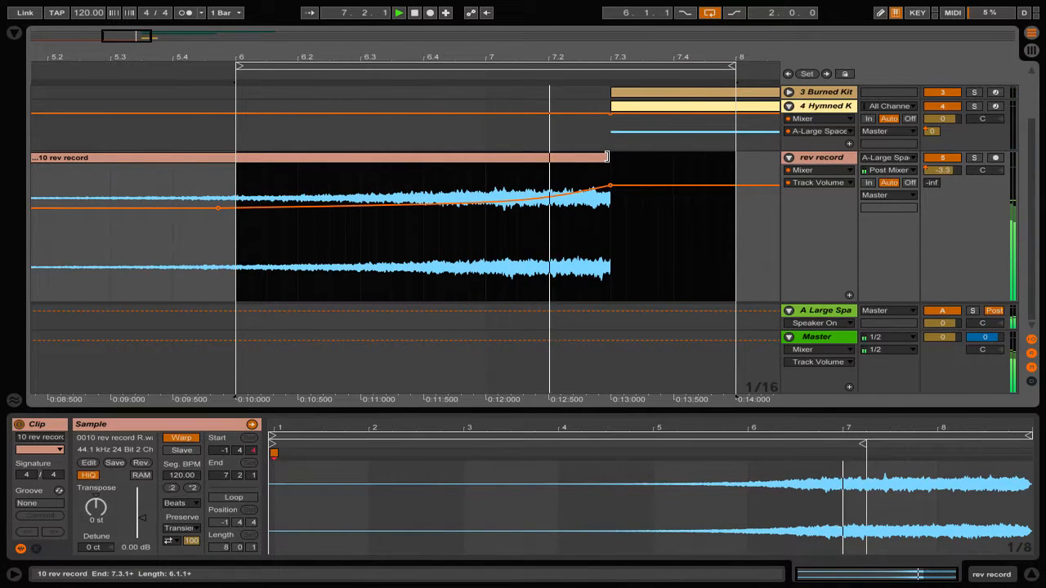
left_click_drag(607, 156, 657, 157)
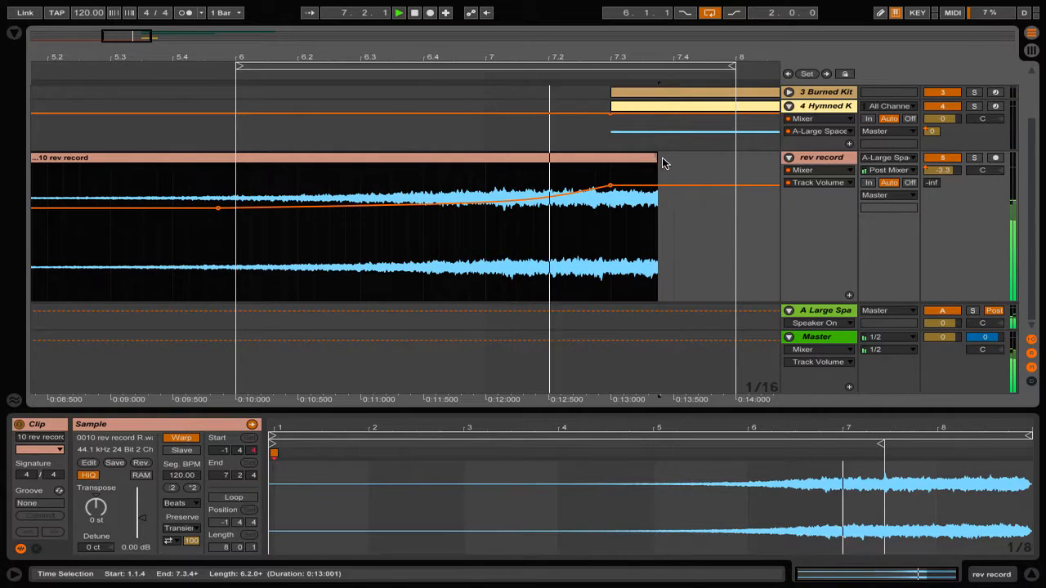
left_click_drag(619, 161, 580, 161)
mouse_move(564, 190)
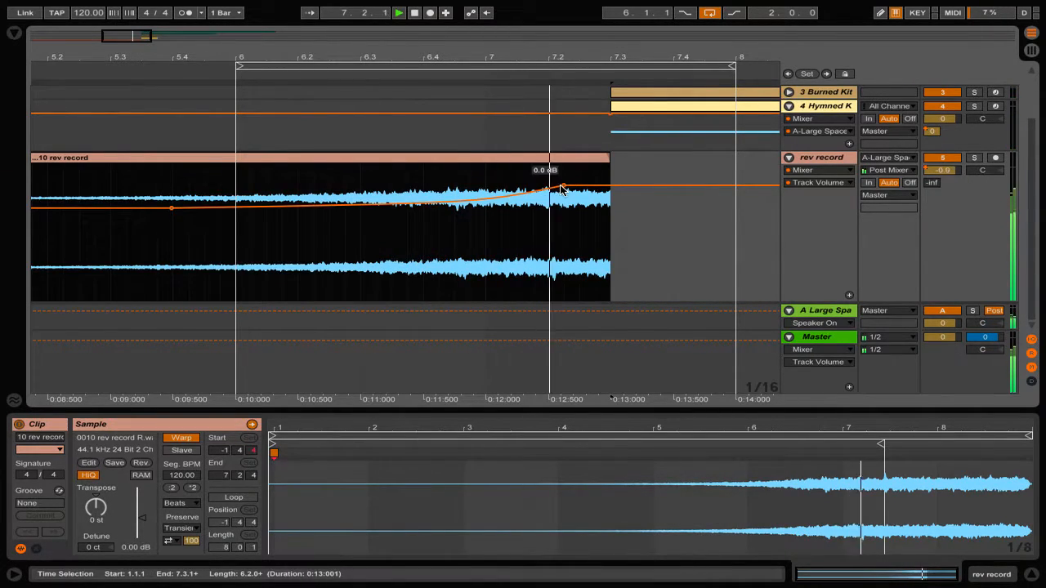
left_click_drag(564, 190, 609, 174)
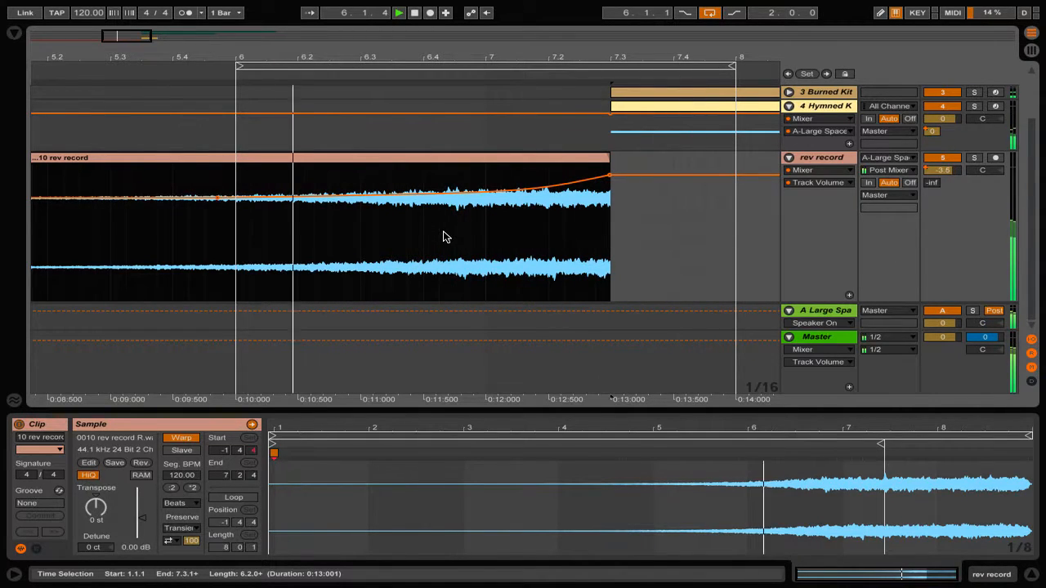
- Stop playback and zoom out to show the arrangement from bar 1 to 26
left_click(415, 14)
left_click_drag(423, 54, 422, 6)
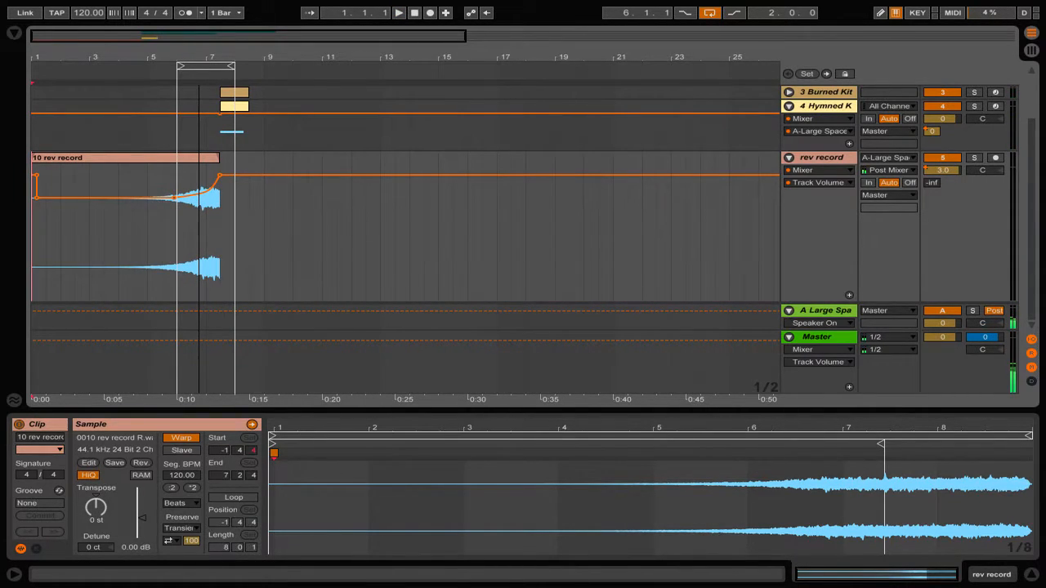
left_click_drag(198, 55, 200, 54)
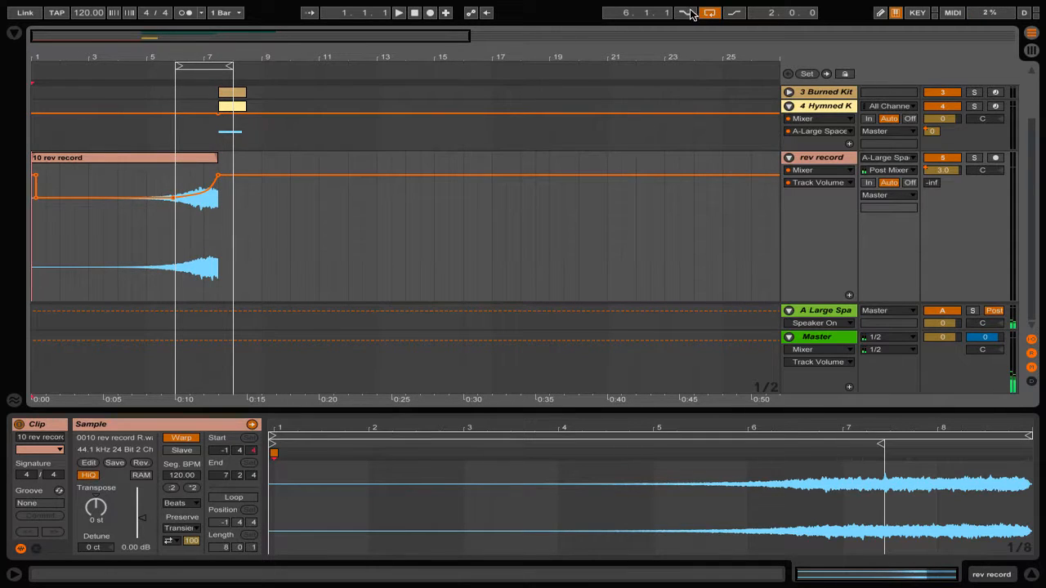